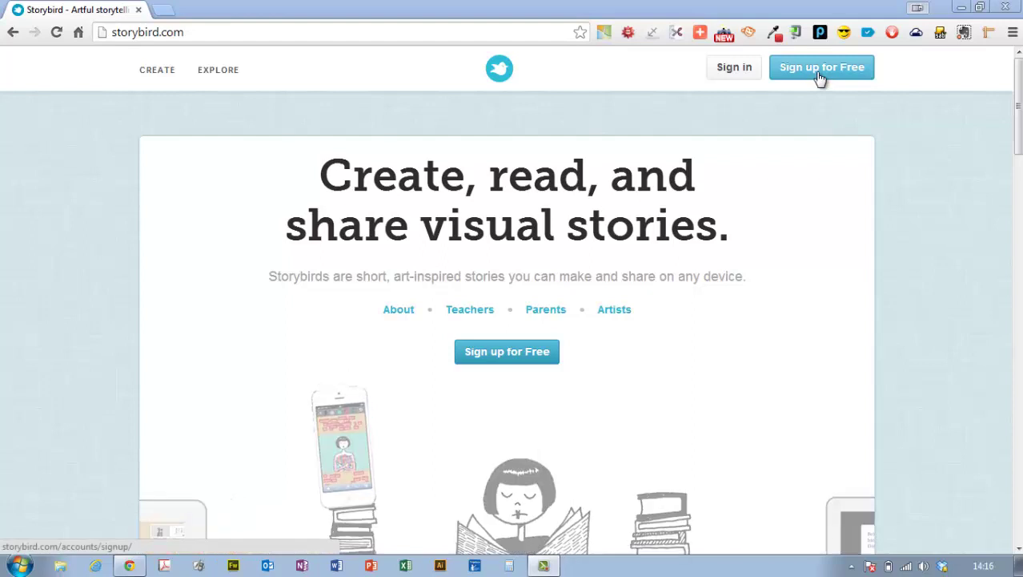
Start registration from the 'Sign up for Free' offer on the Storybird home page
click(820, 78)
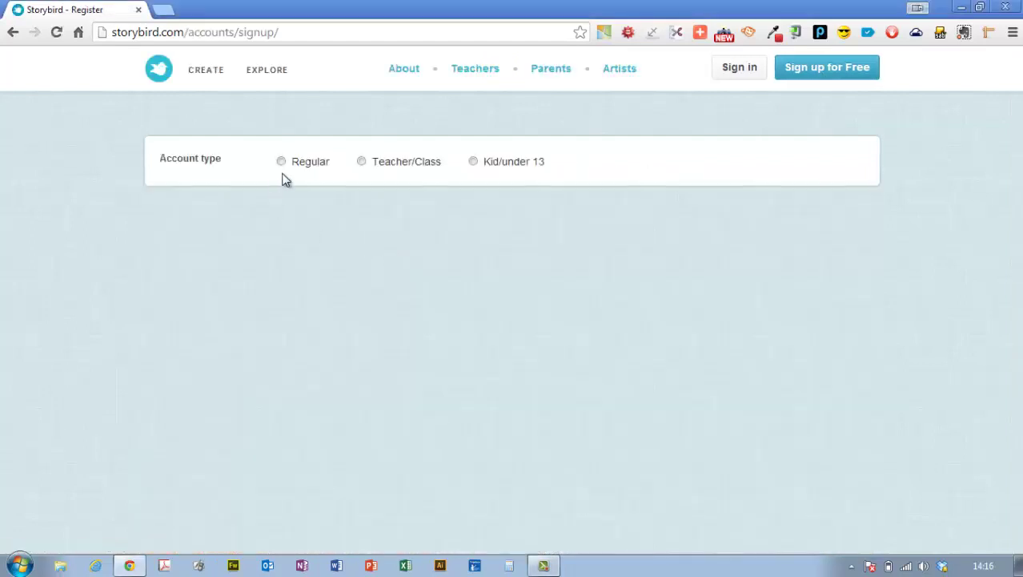
Register a Teacher/Class account with a username, email and password, accepting the Terms
click(363, 163)
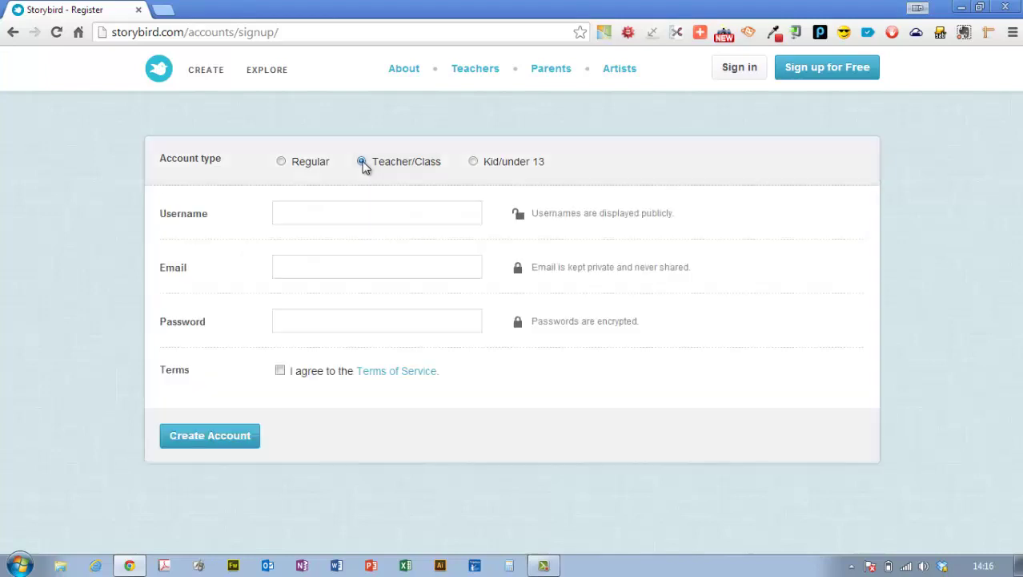
click(306, 212)
text(Ja)
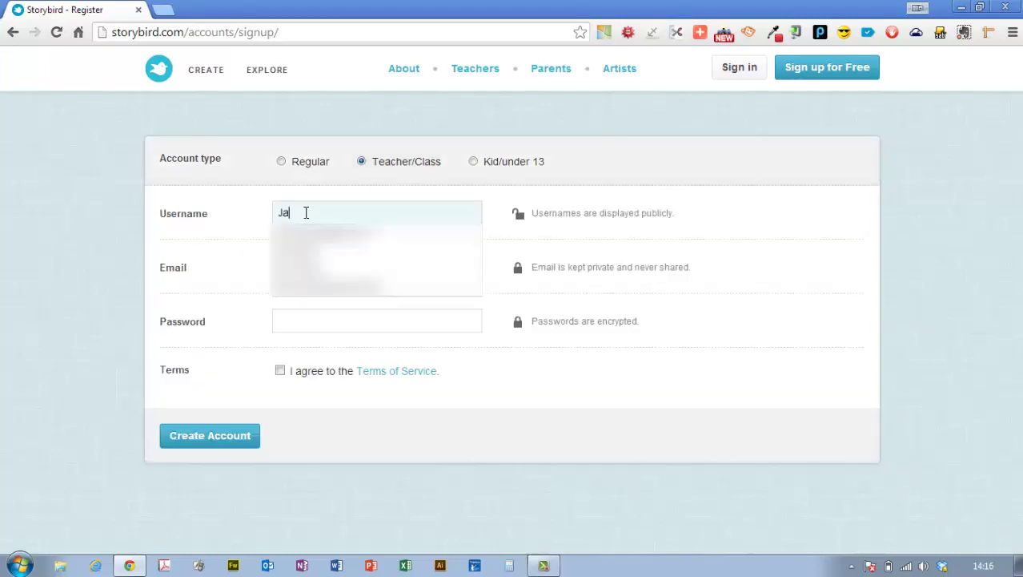
text(son de Nys)
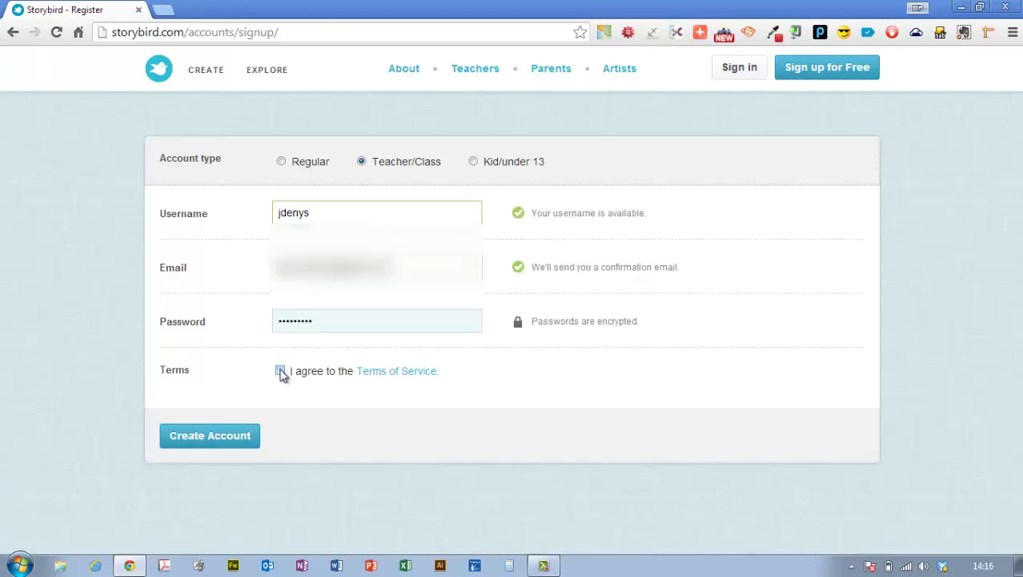
click(280, 370)
click(221, 442)
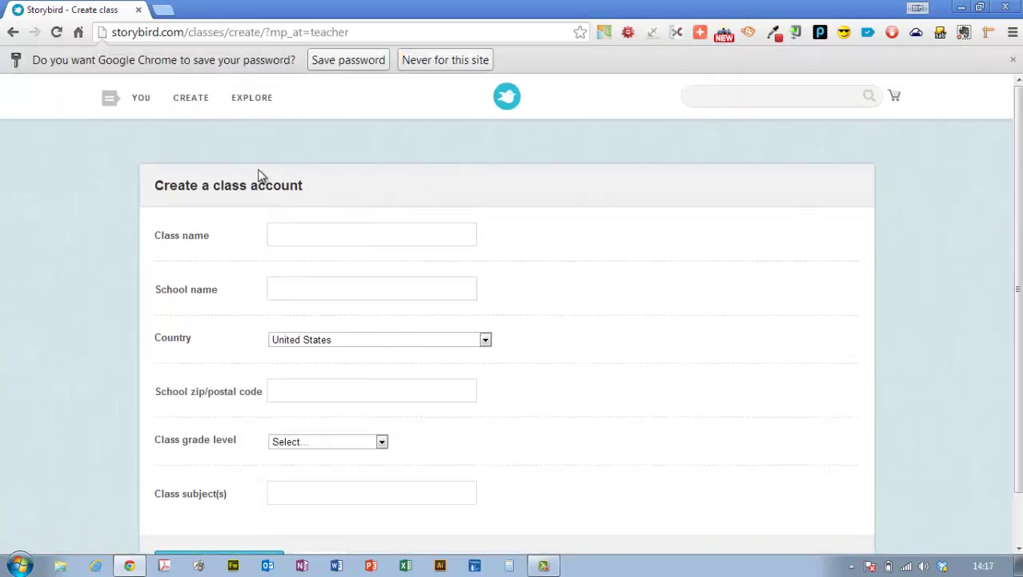
Dismiss the save-password bar and submit the class account form with the class details
click(367, 62)
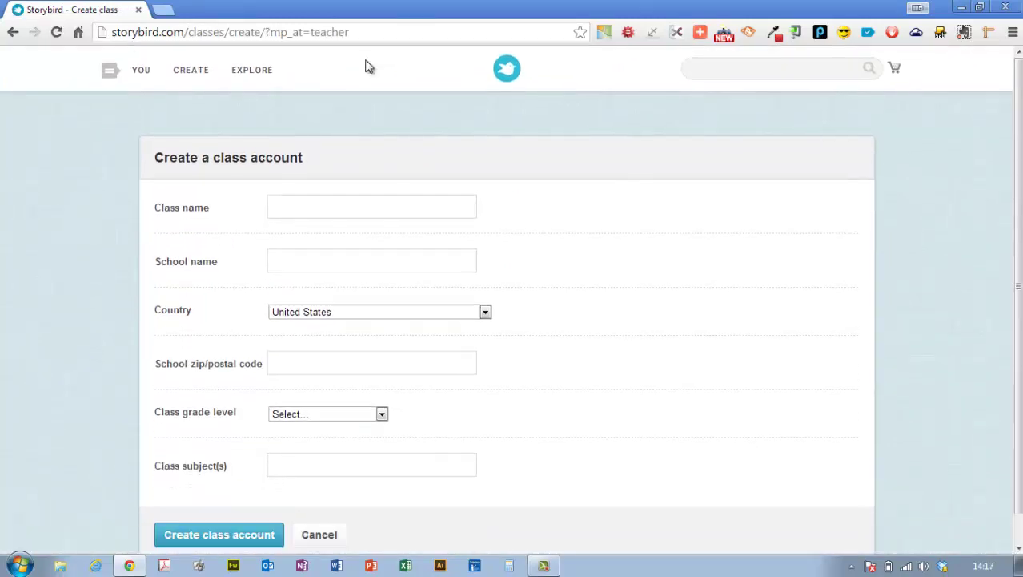
click(309, 213)
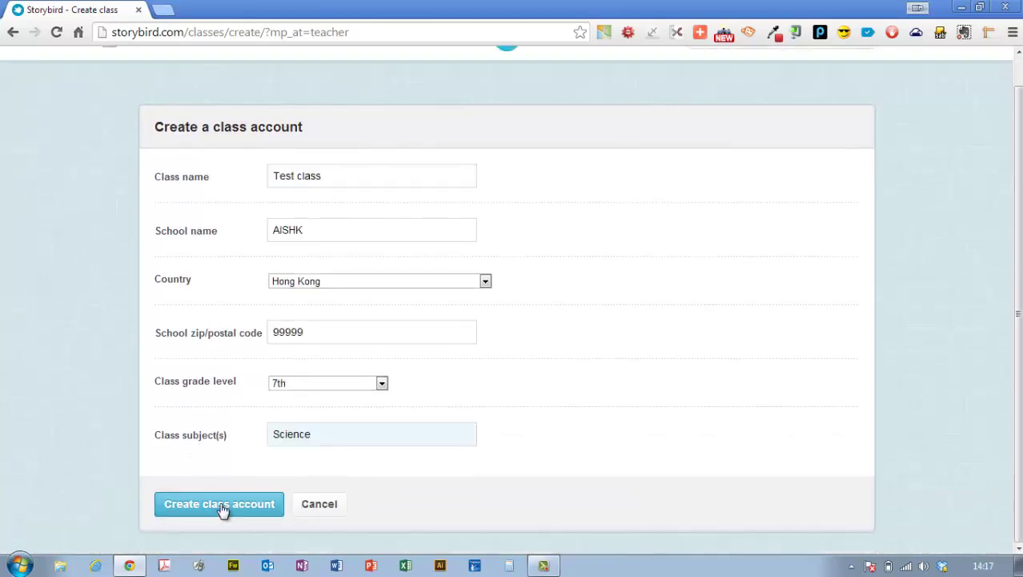
click(221, 506)
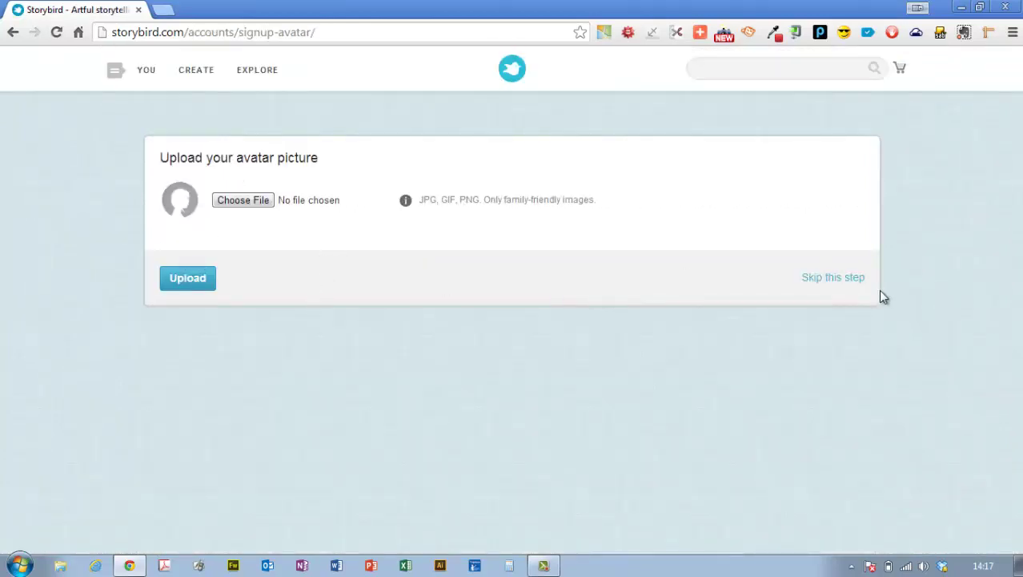
Skip the avatar picture and review the Pro membership plan comparison
click(842, 279)
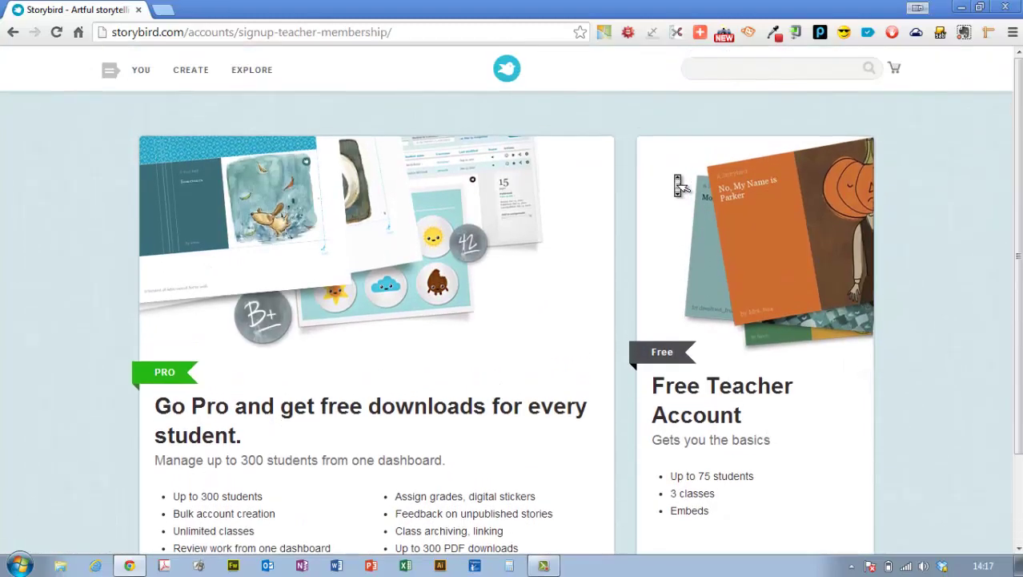
scroll(679, 185, down, 2)
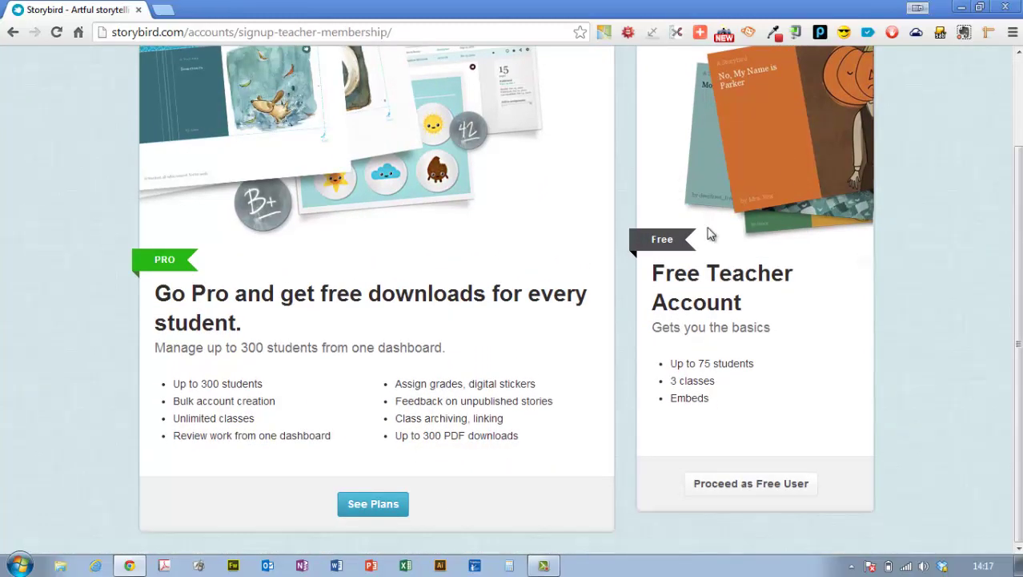
click(387, 509)
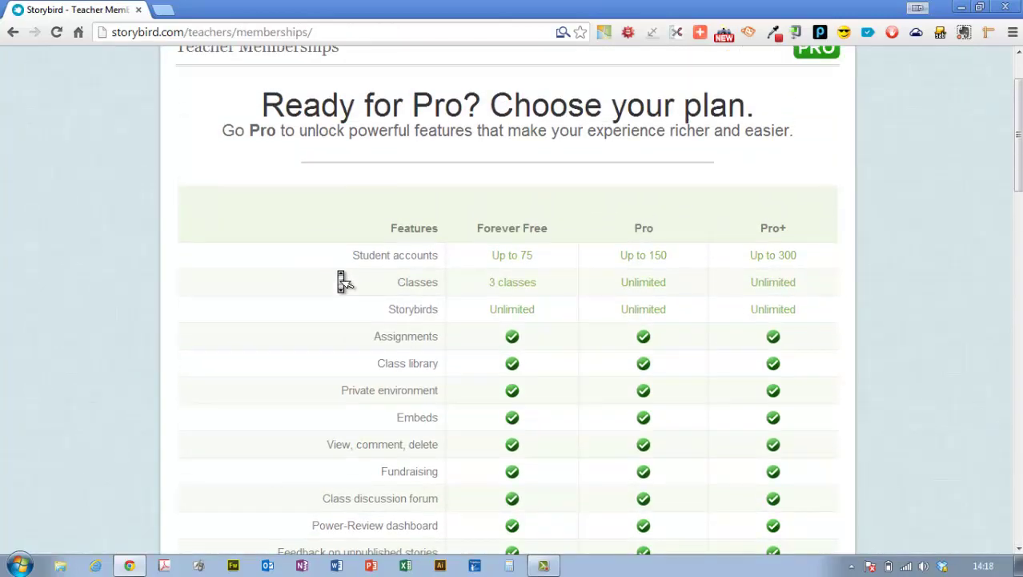
scroll(343, 281, down, 4)
scroll(342, 282, down, 1)
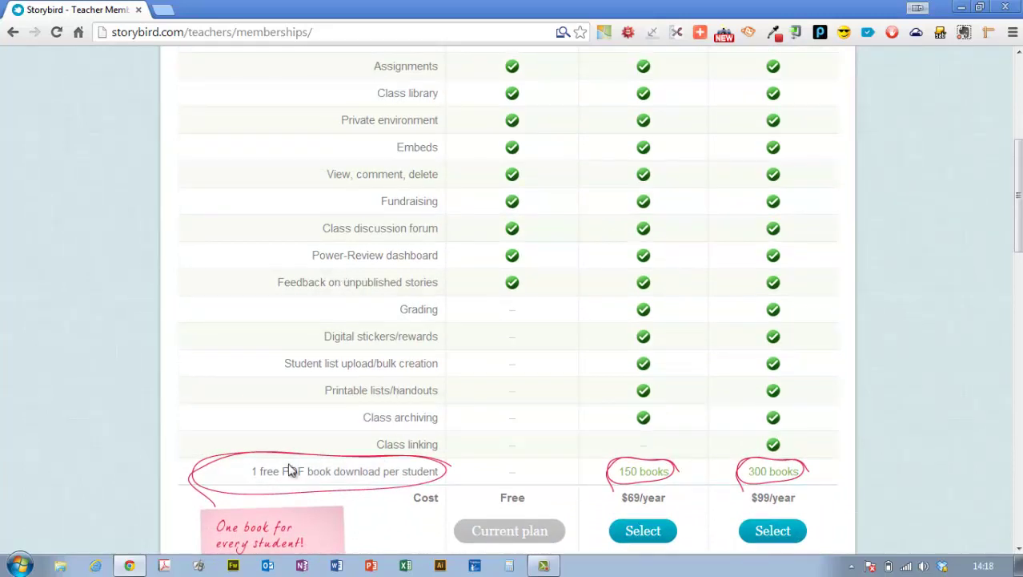
scroll(291, 470, down, 1)
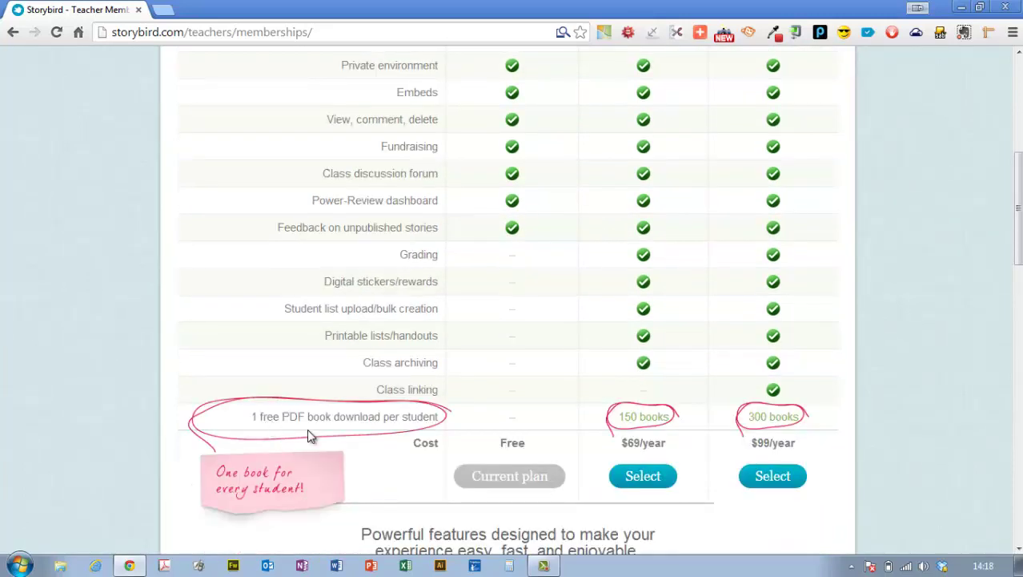
Go back from the plans and proceed as a free user
scroll(309, 433, up, 3)
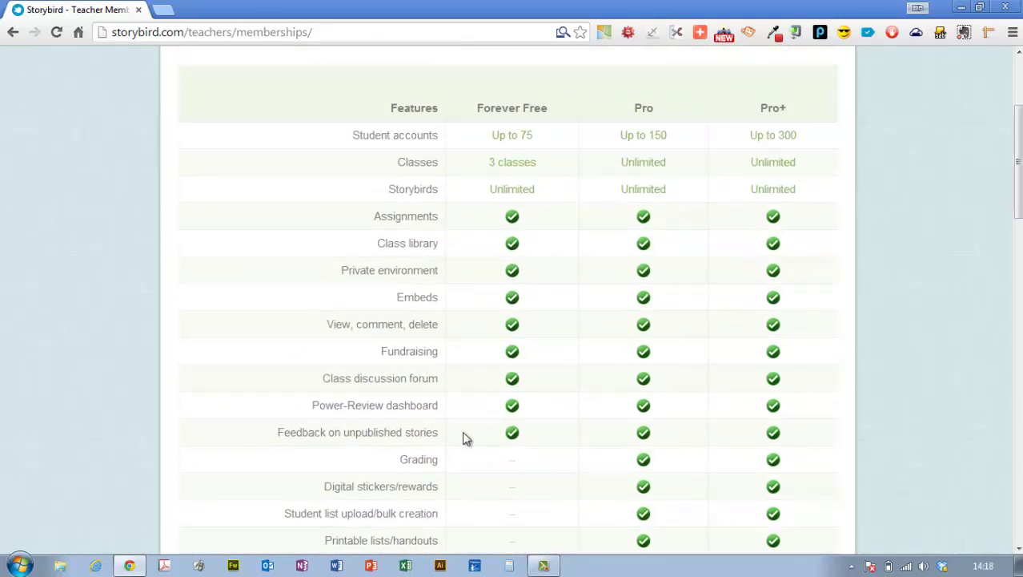
click(13, 32)
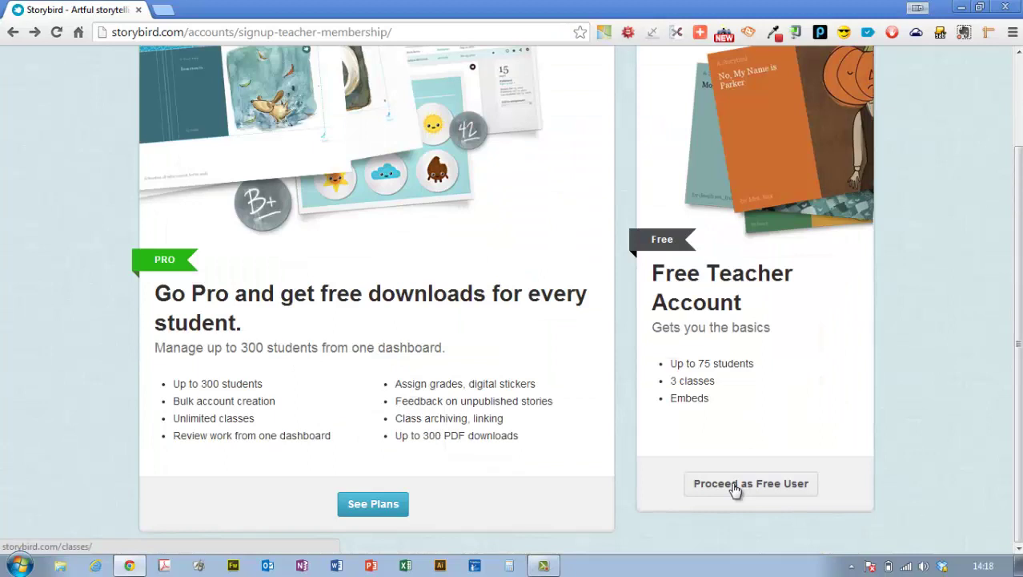
click(735, 490)
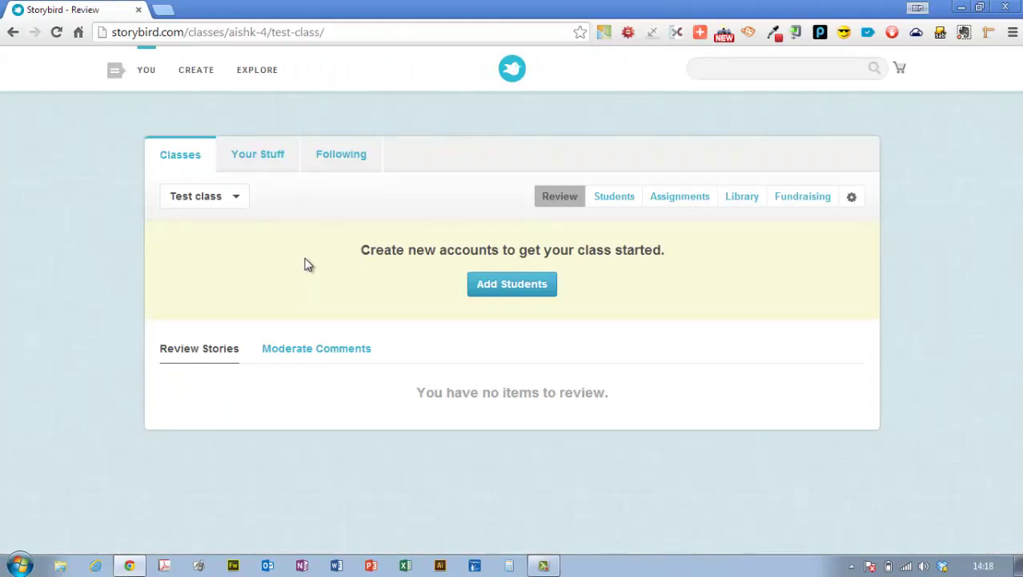
Add a student with last name, first name and username to Test class
click(494, 286)
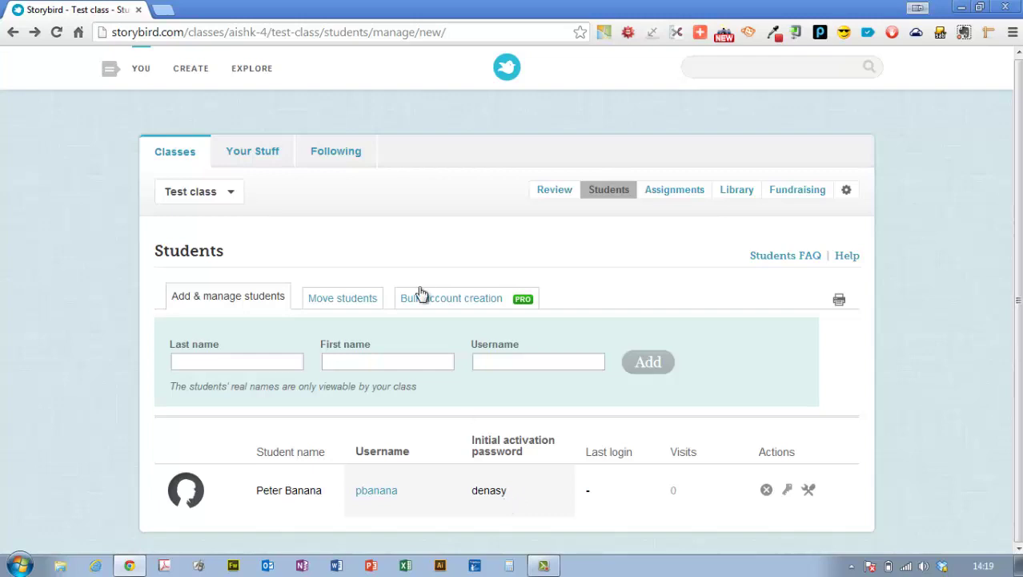
scroll(328, 222, up, 1)
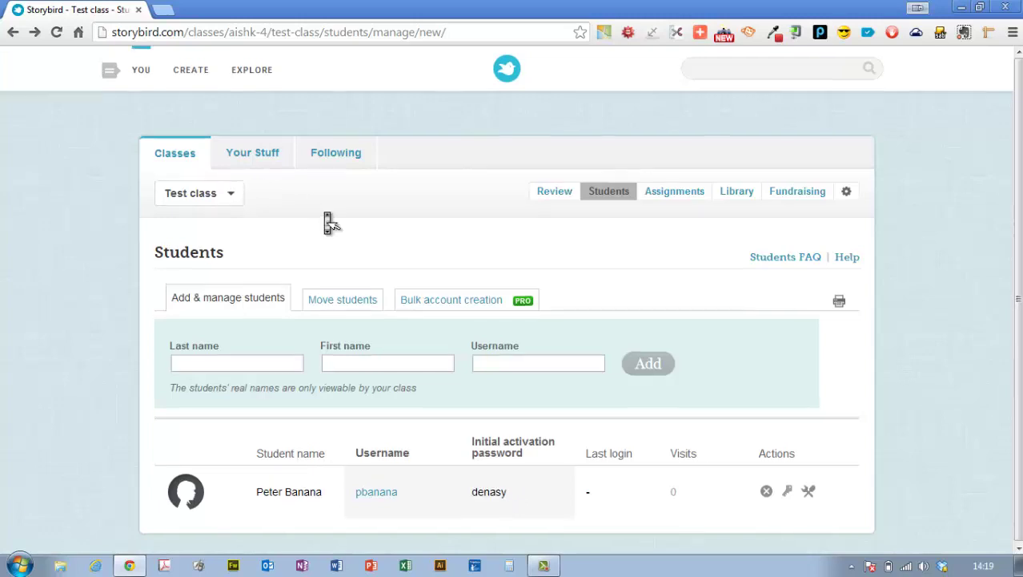
Browse the Create gallery and open zuzol's cat-and-moon artwork 'The game'
click(191, 69)
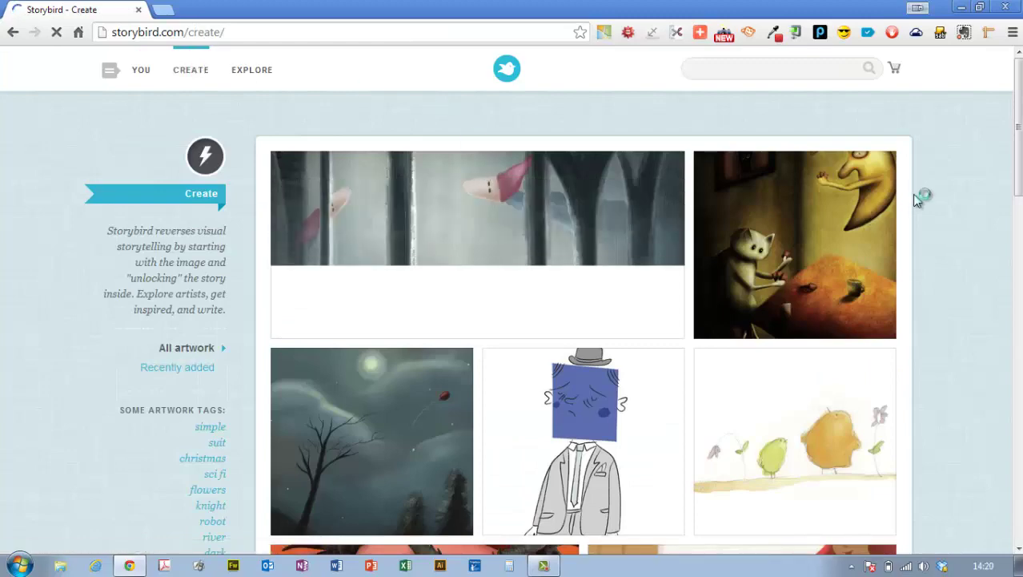
scroll(948, 177, down, 3)
scroll(953, 190, down, 8)
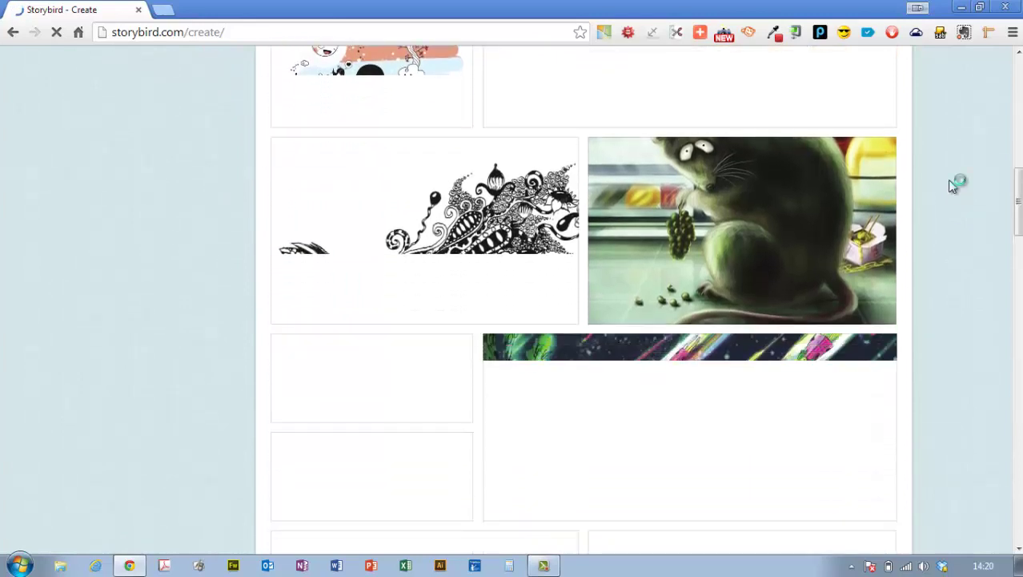
scroll(953, 186, down, 1)
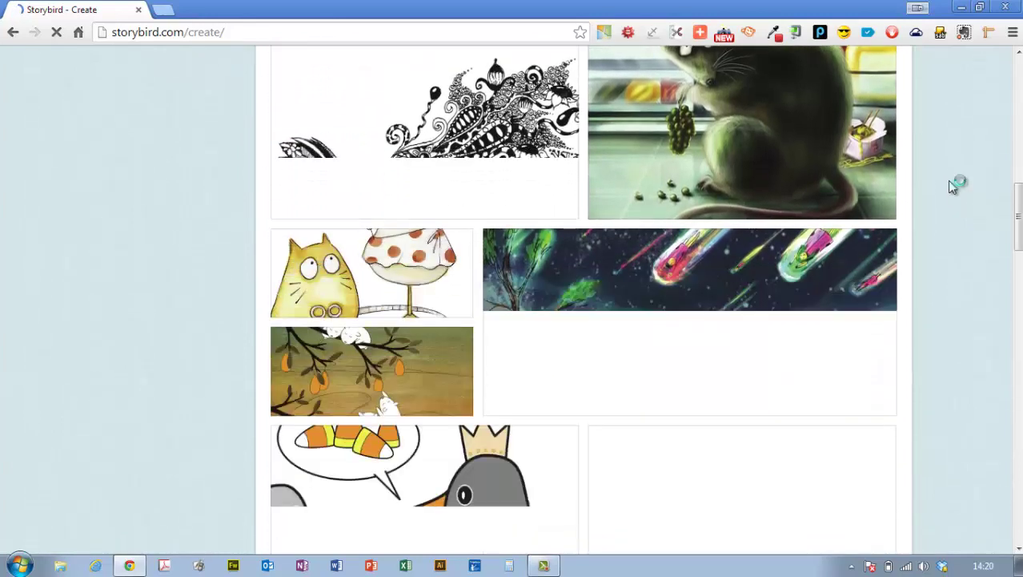
scroll(953, 187, down, 1)
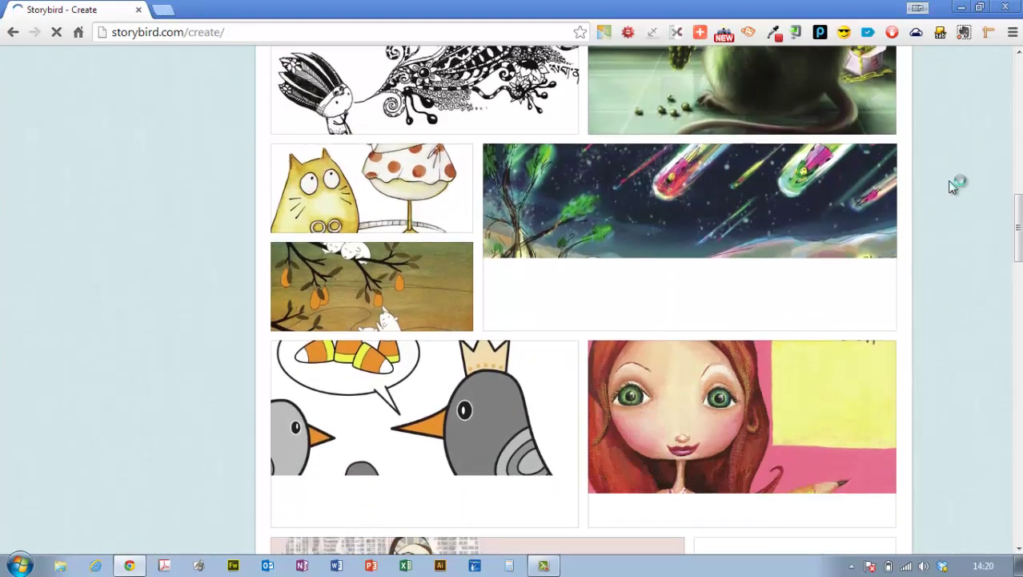
scroll(953, 192, down, 4)
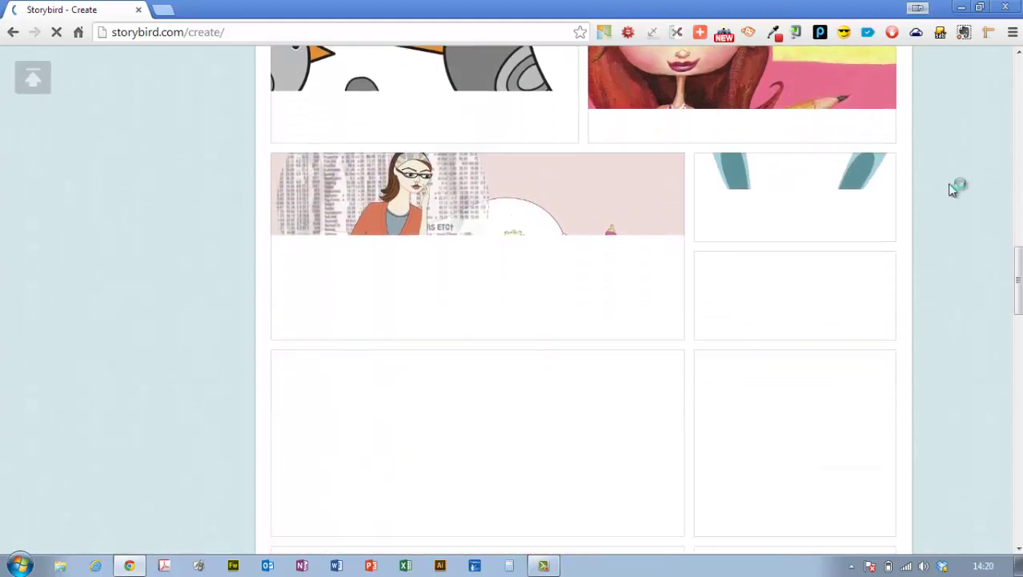
scroll(953, 189, up, 5)
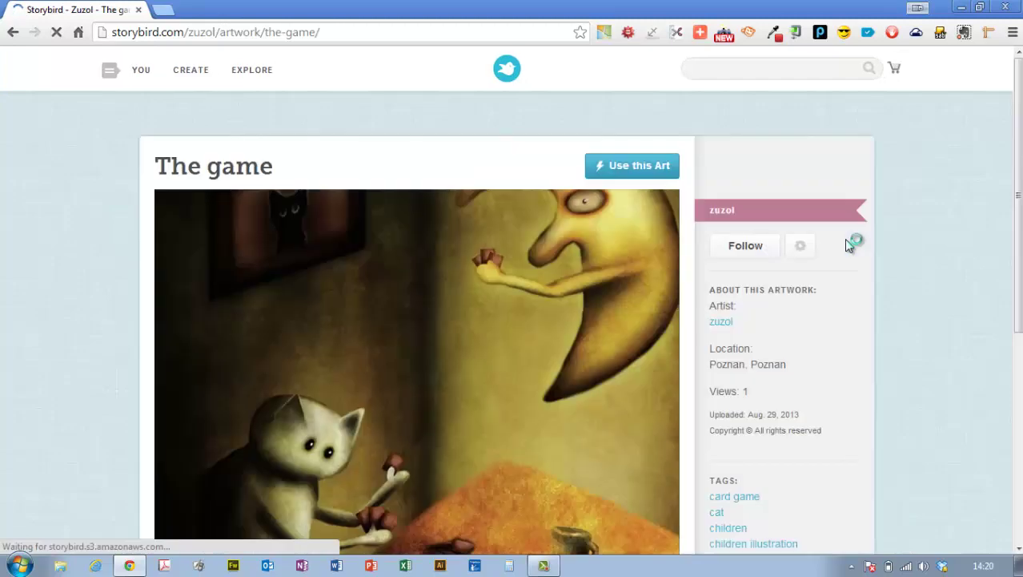
Use 'The game' artwork for a new story via Use this Art > For a Story
scroll(945, 222, down, 2)
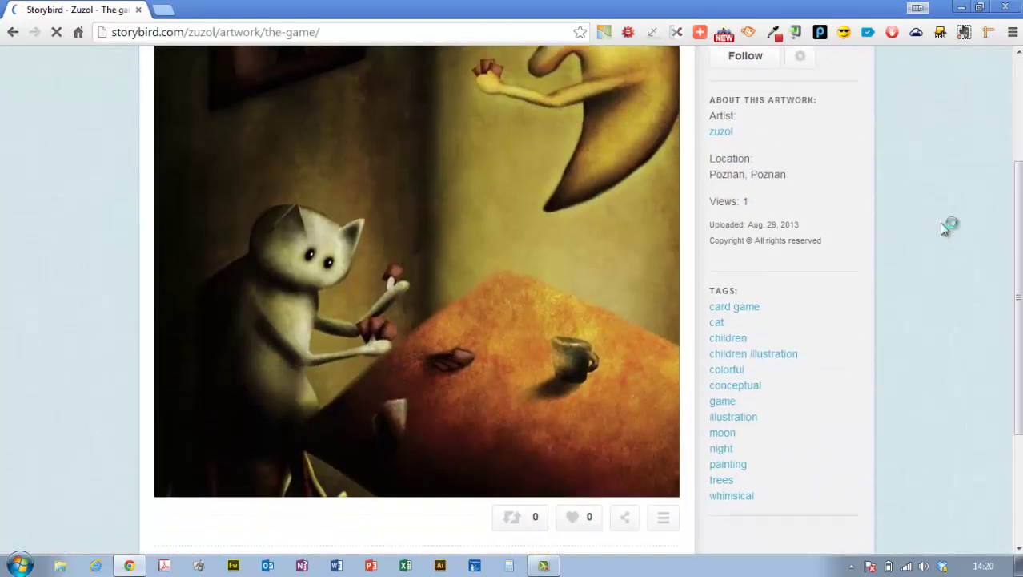
scroll(943, 217, up, 2)
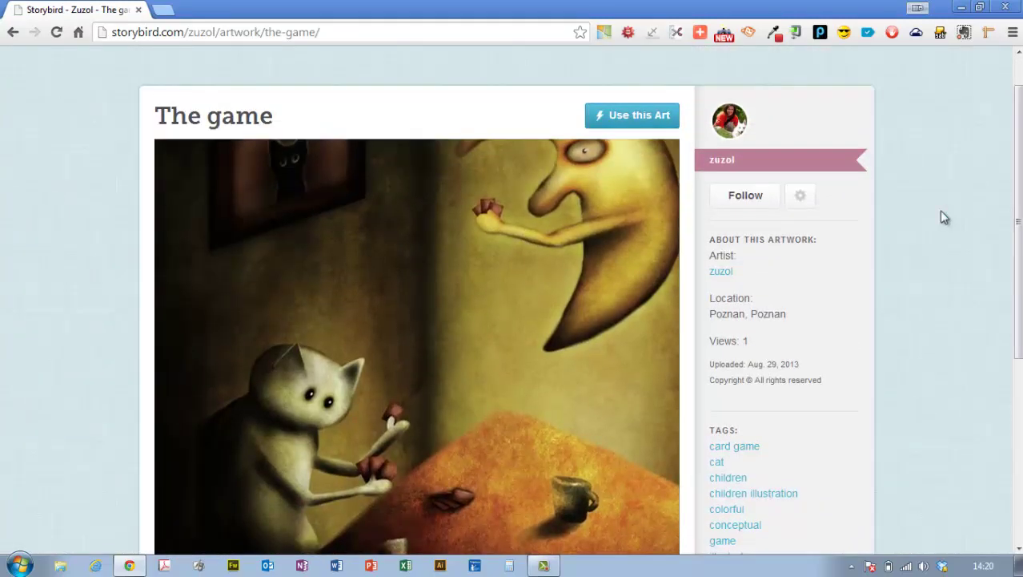
click(643, 117)
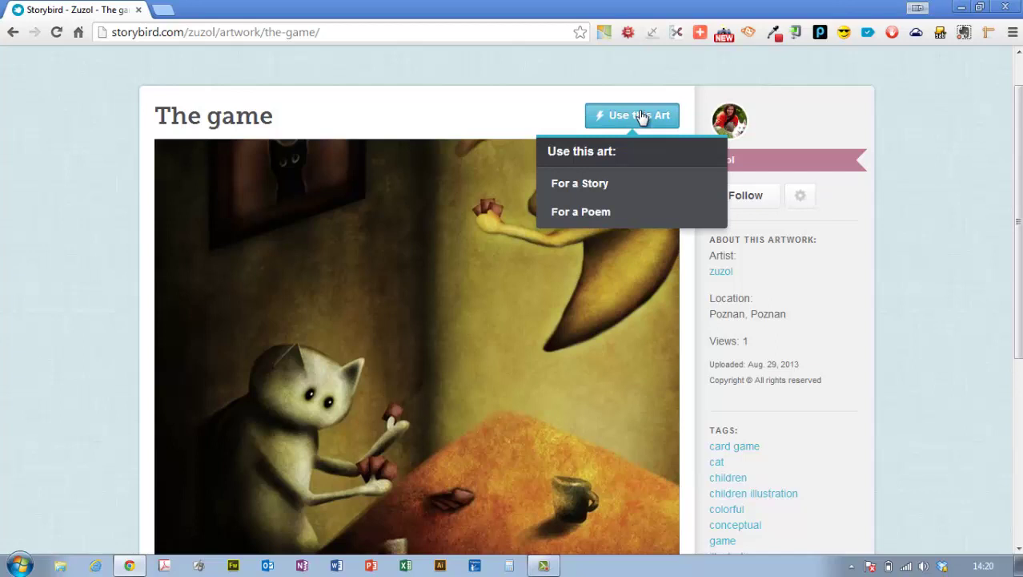
click(592, 191)
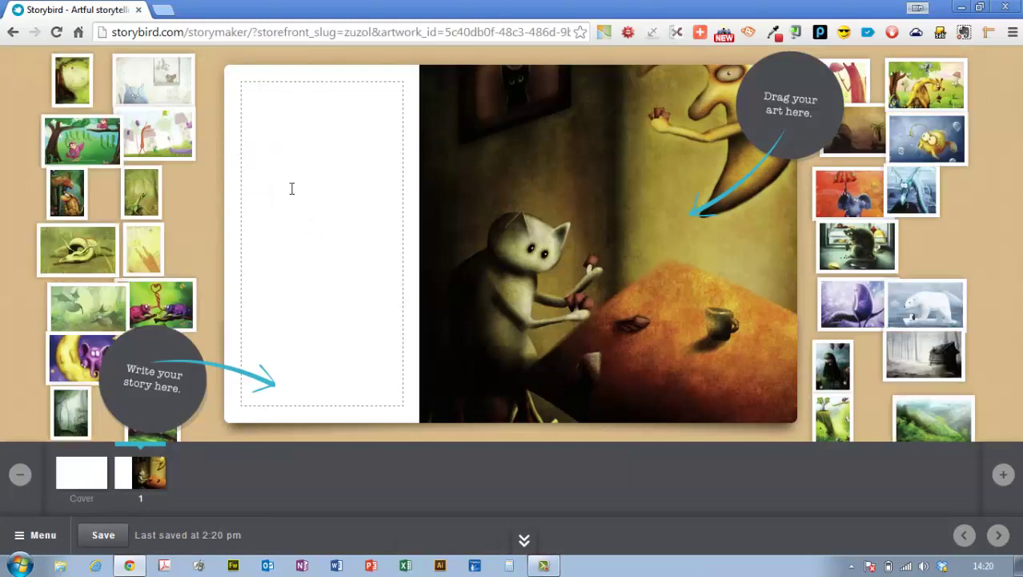
Choose a cover style with the cat artwork, then move on to page 1
click(81, 478)
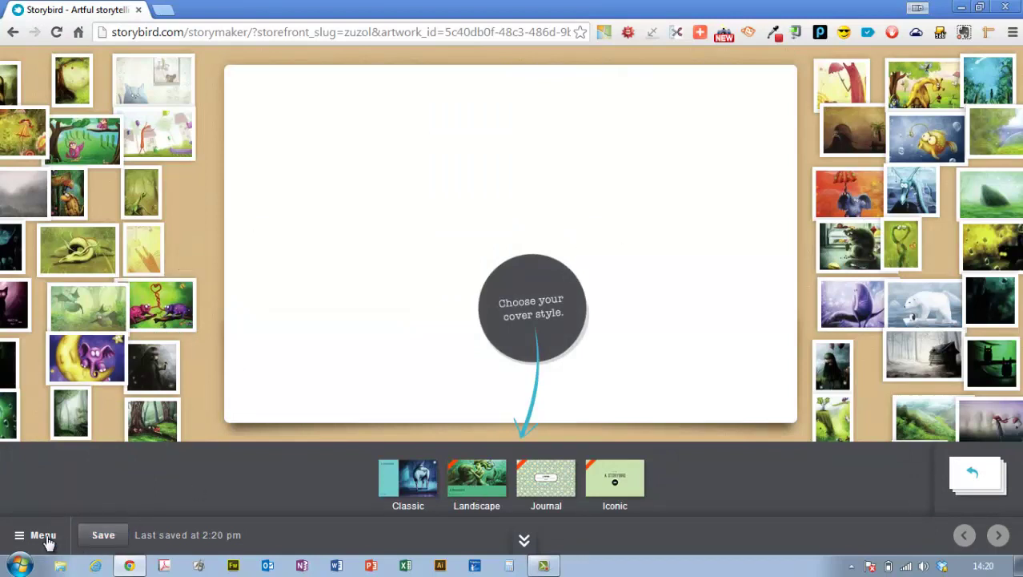
click(998, 535)
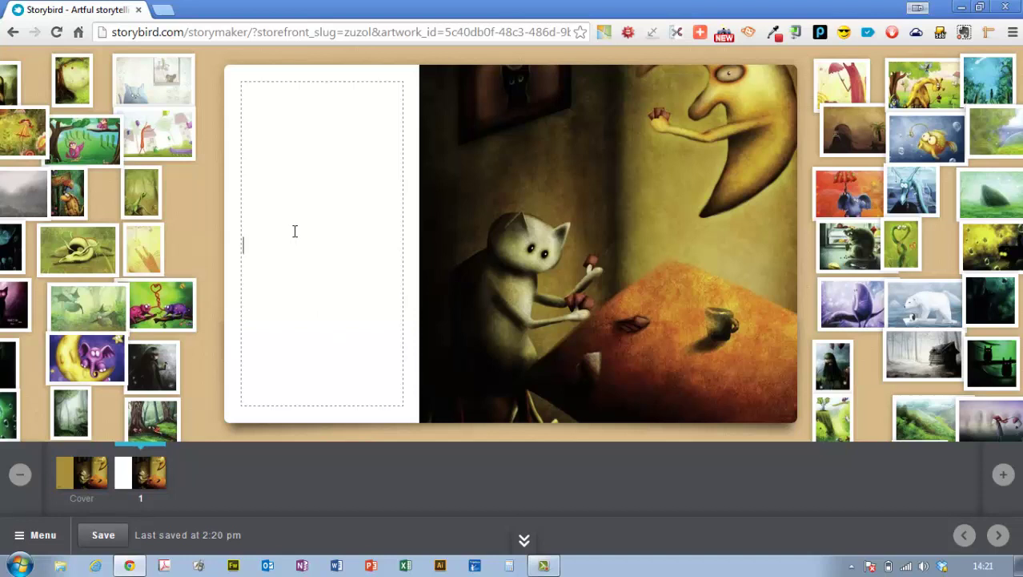
Type 'The cat was losing money to the moon again. That moon sure was a crafty fellow.' on page 1 and add page 2
text(The cat wa)
key(BackSpace)
text(was losing money to the moon ag)
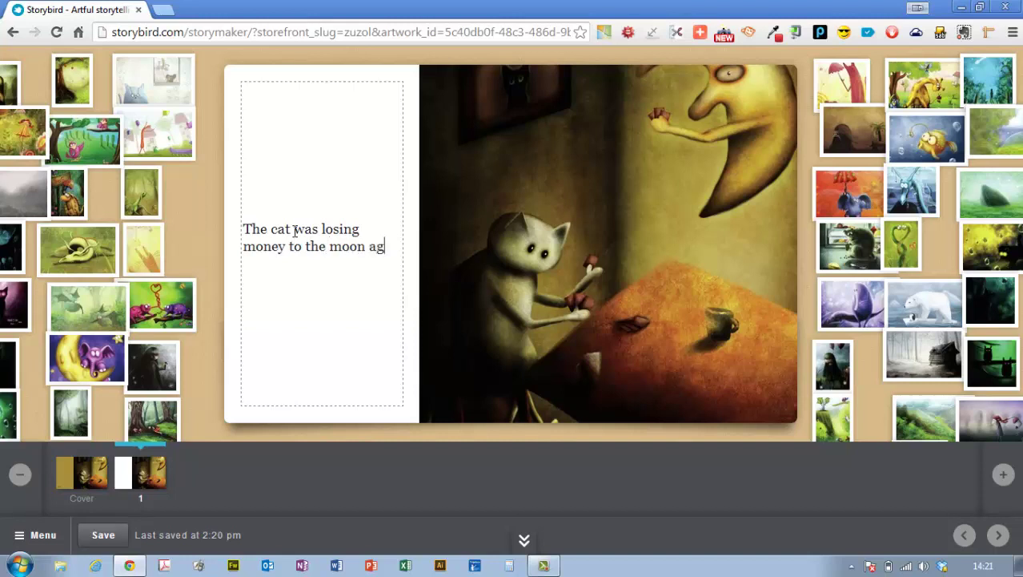
text(ain. That moon sure was a craft)
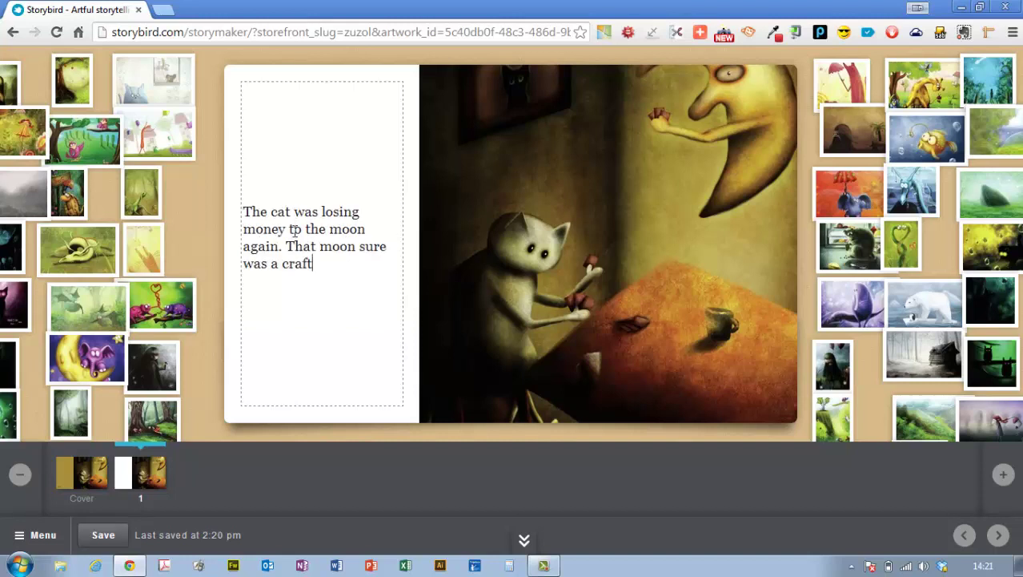
text(y fellow.)
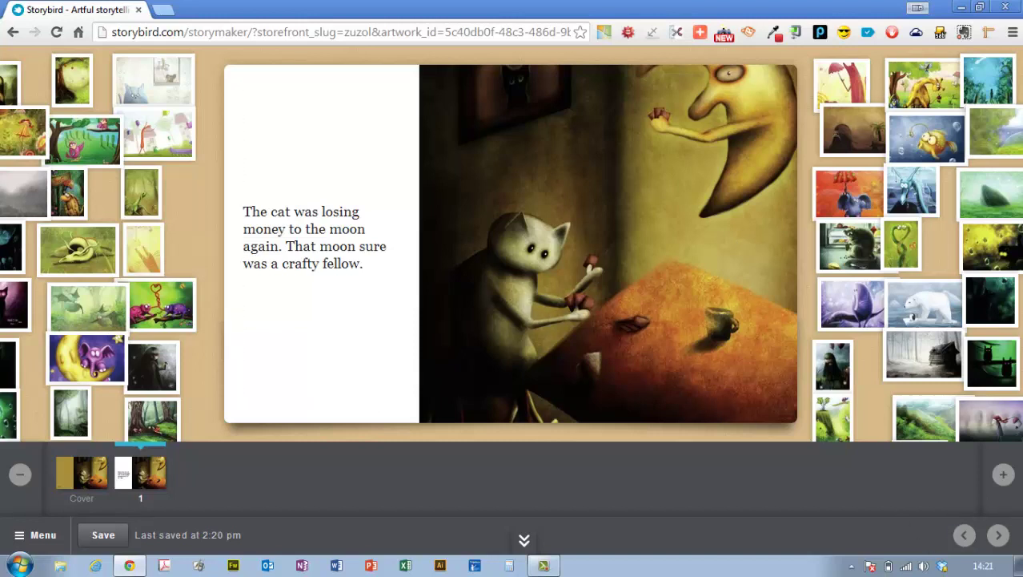
click(1005, 475)
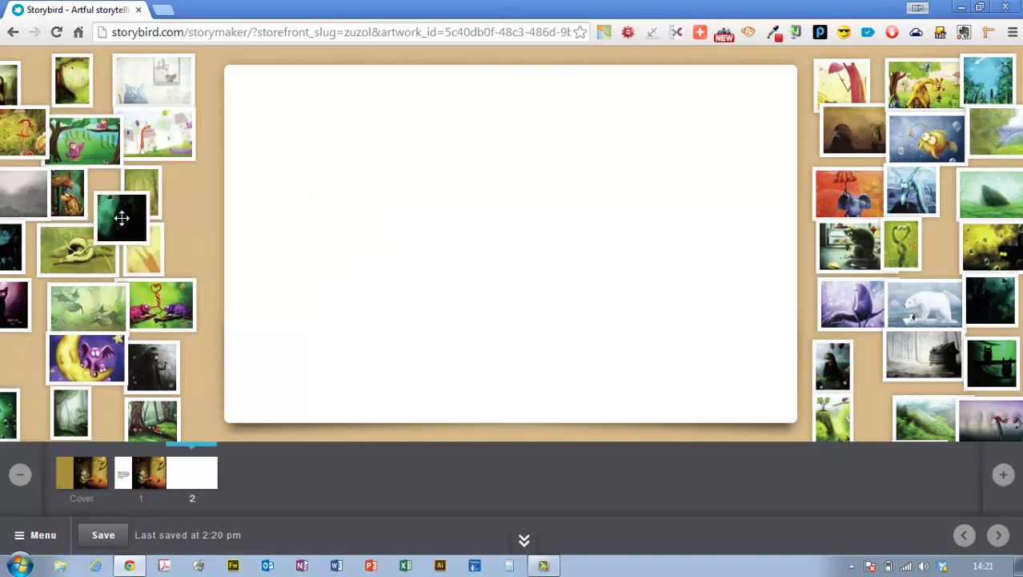
Place the glowing-eyed black cat art on page 2 and start its catnip-money text
drag(14, 296, 352, 251)
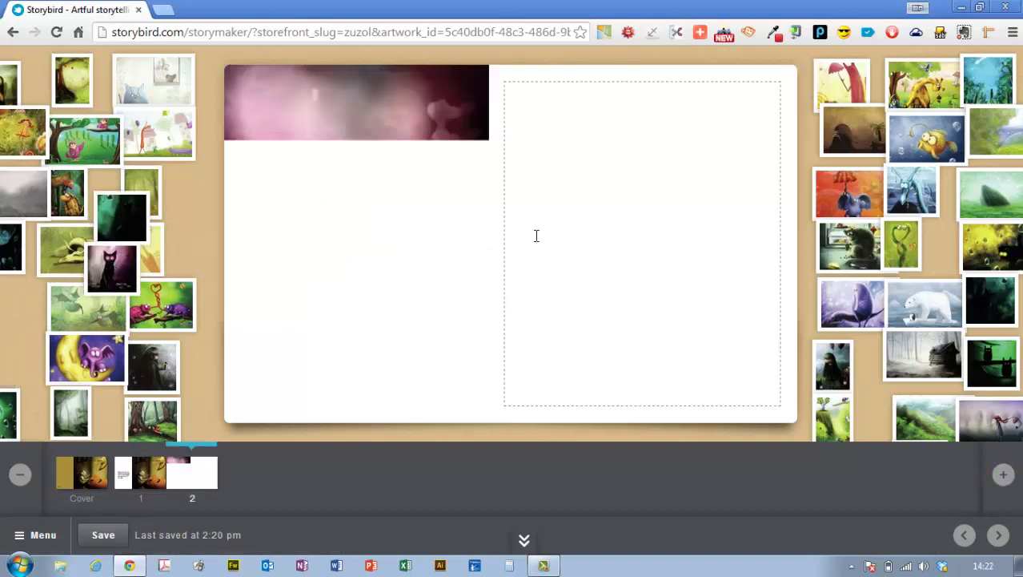
text(Th)
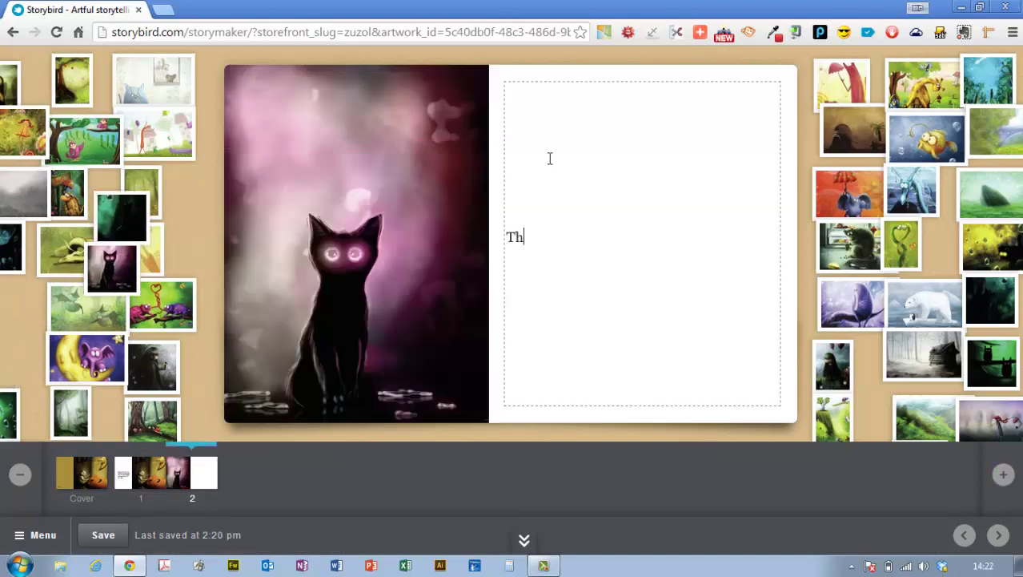
text(e cat was concerned that he would )
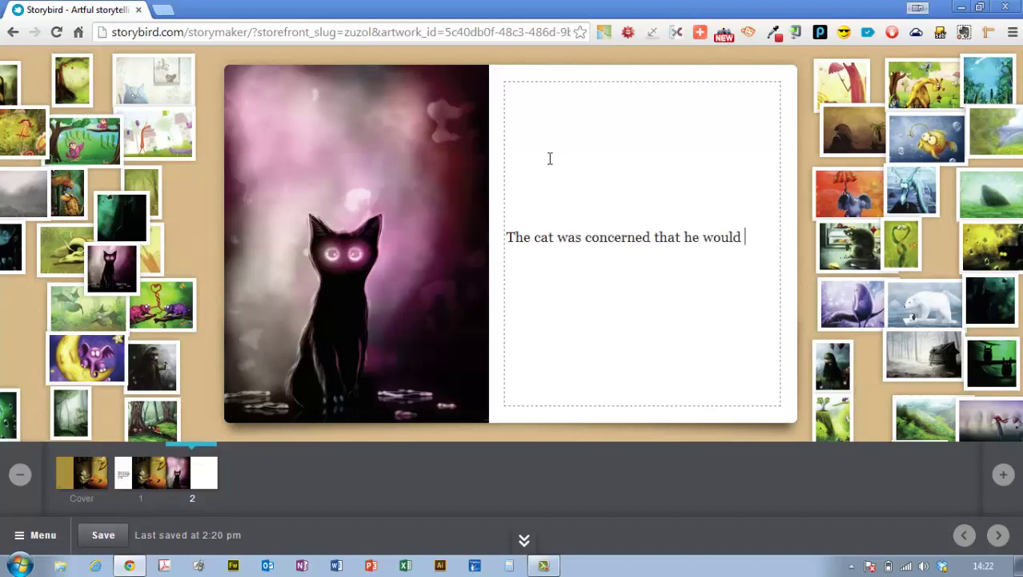
text(not have enough money for catnip)
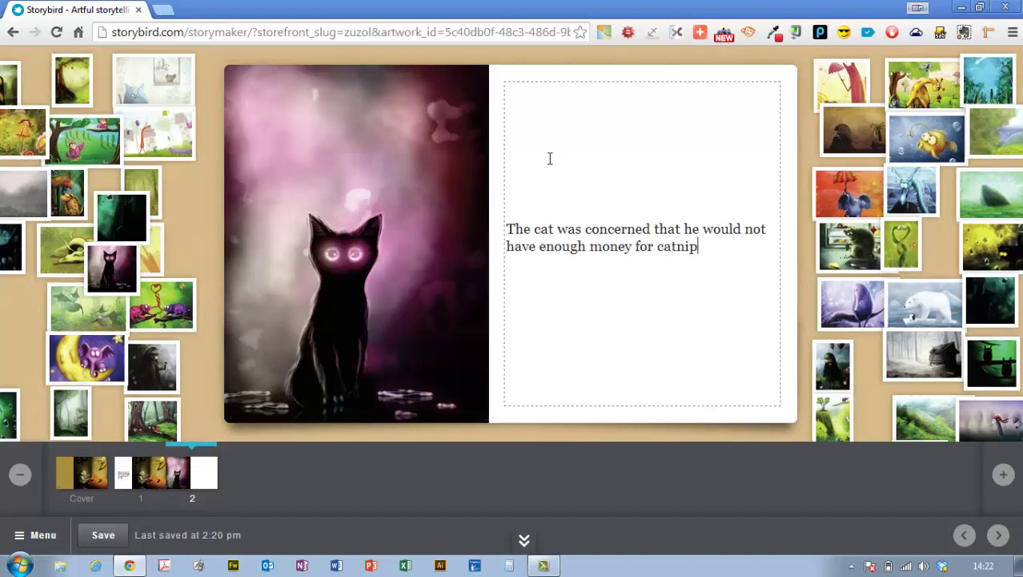
text(. It was really starting to bother h)
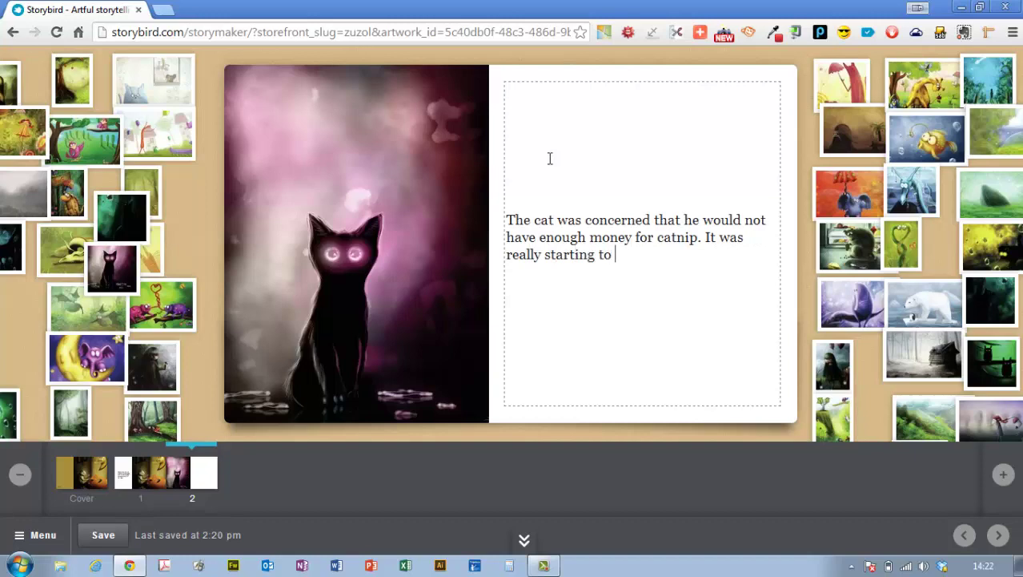
text(im)
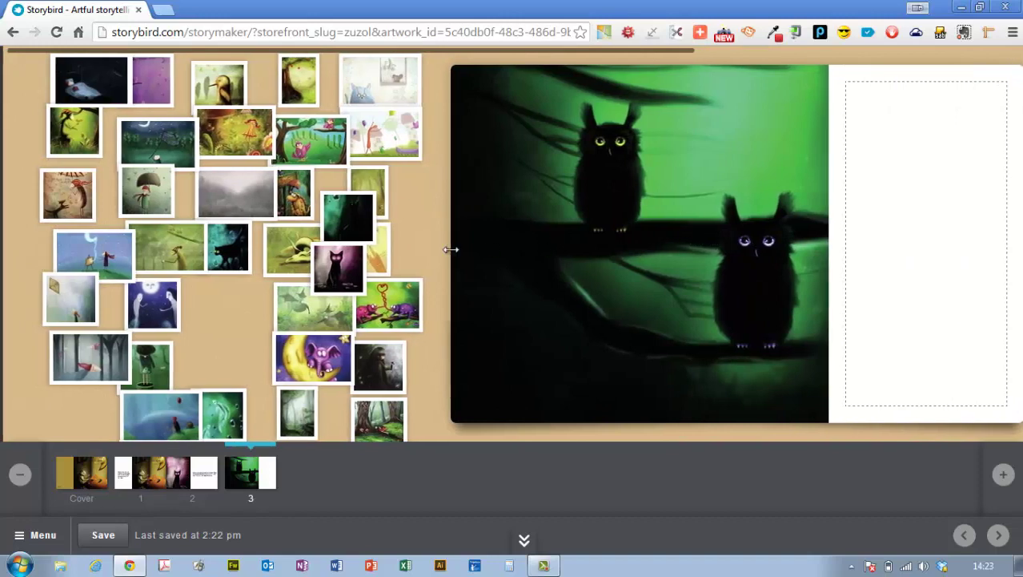
Type page 3's owl passage about stealing their money, ending '"I'll show them!" he thought.'
drag(450, 249, 165, 269)
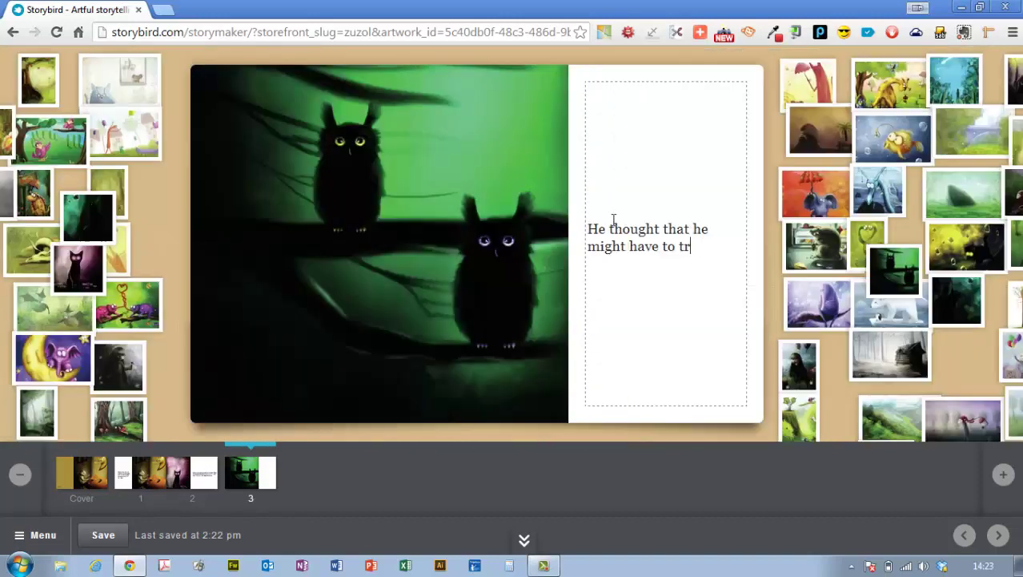
text(al some money from the owls)
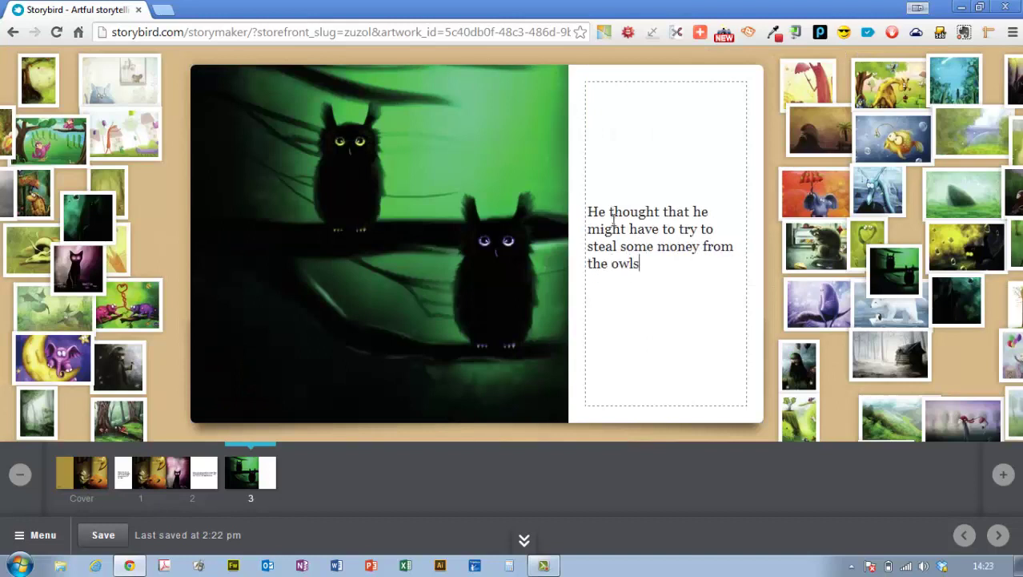
text(. They though they were so wis)
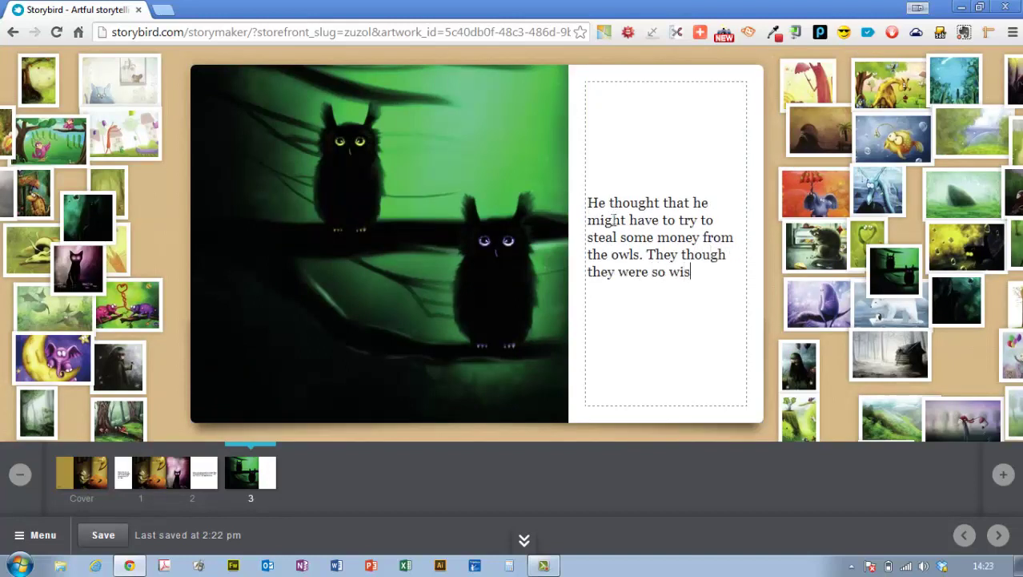
text(e. "I'll show them!)
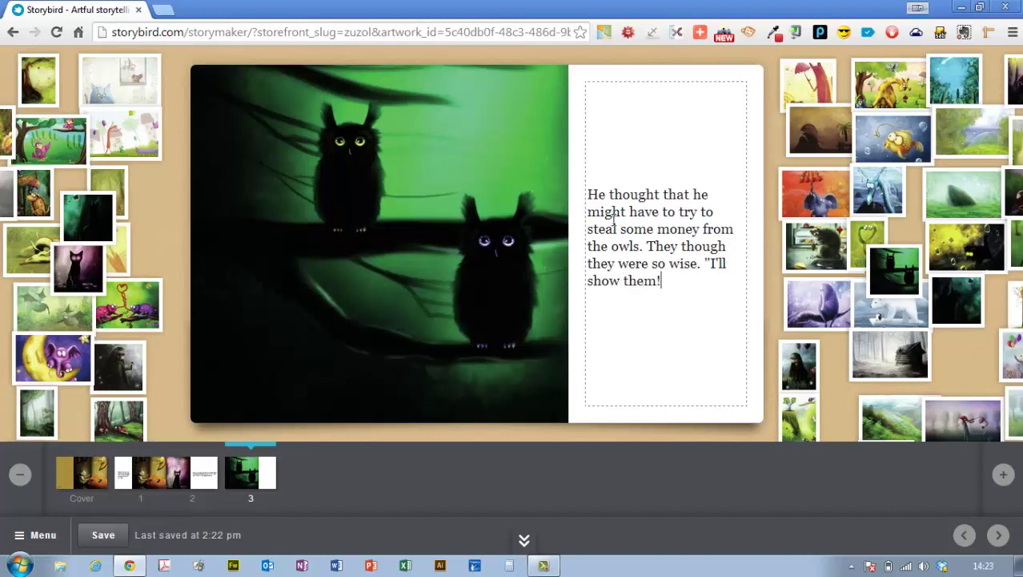
text(" he thought.)
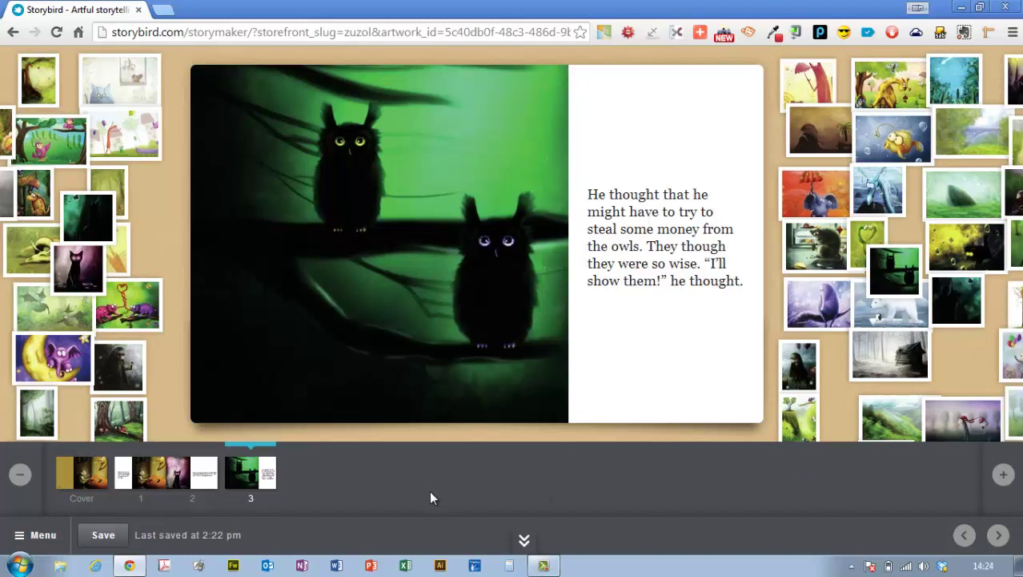
Preview the story from the cover through pages 1, 2 and 3
click(88, 474)
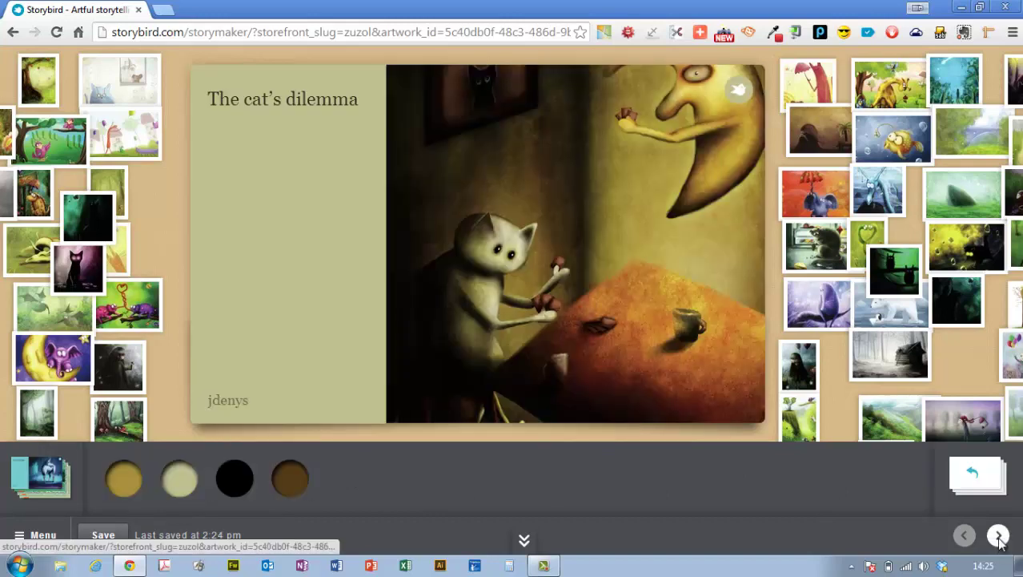
click(997, 535)
click(997, 536)
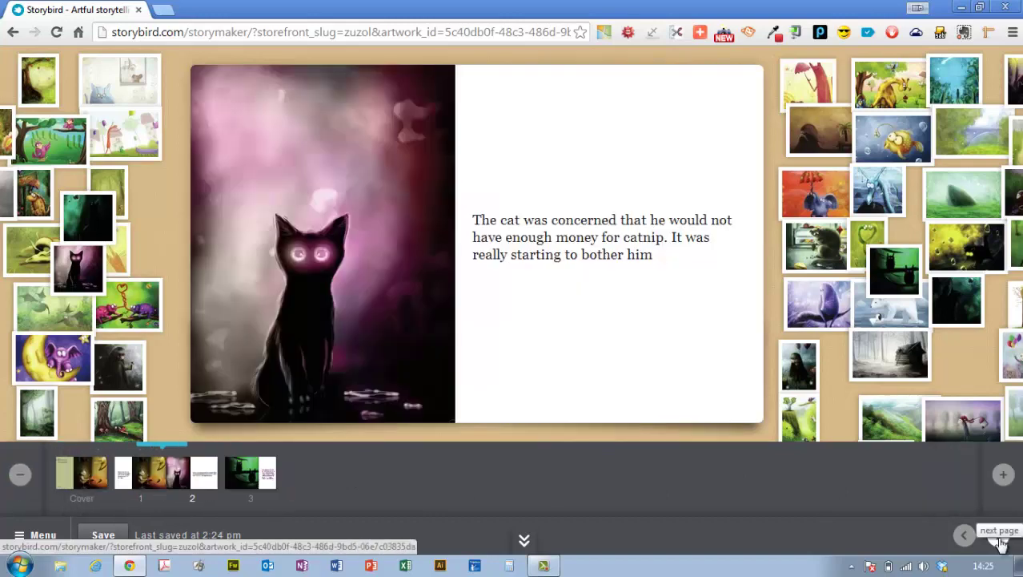
click(998, 536)
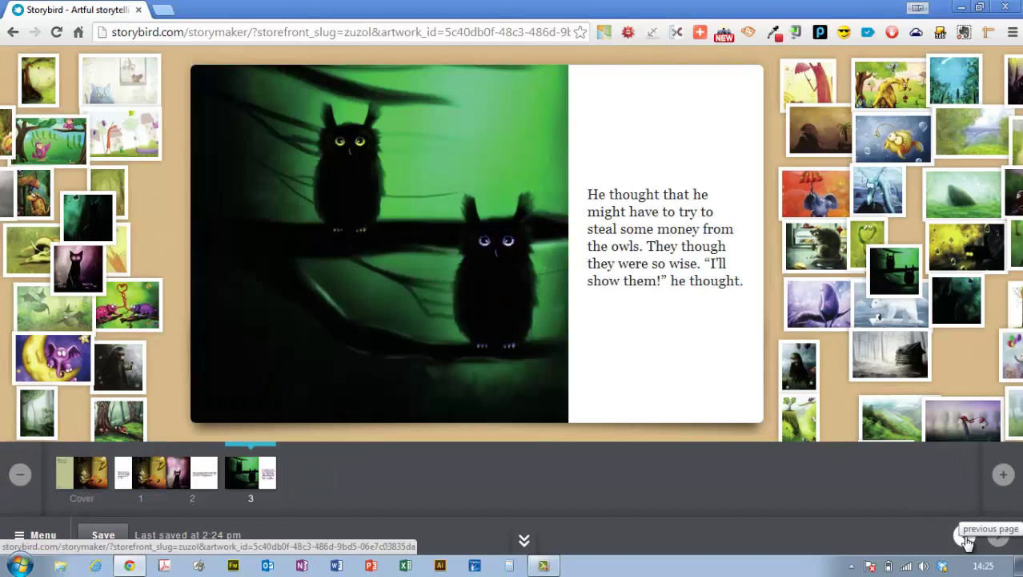
Return to page 2 and open Invite collaborator for 'The cat's dilemma' from the Menu
click(966, 537)
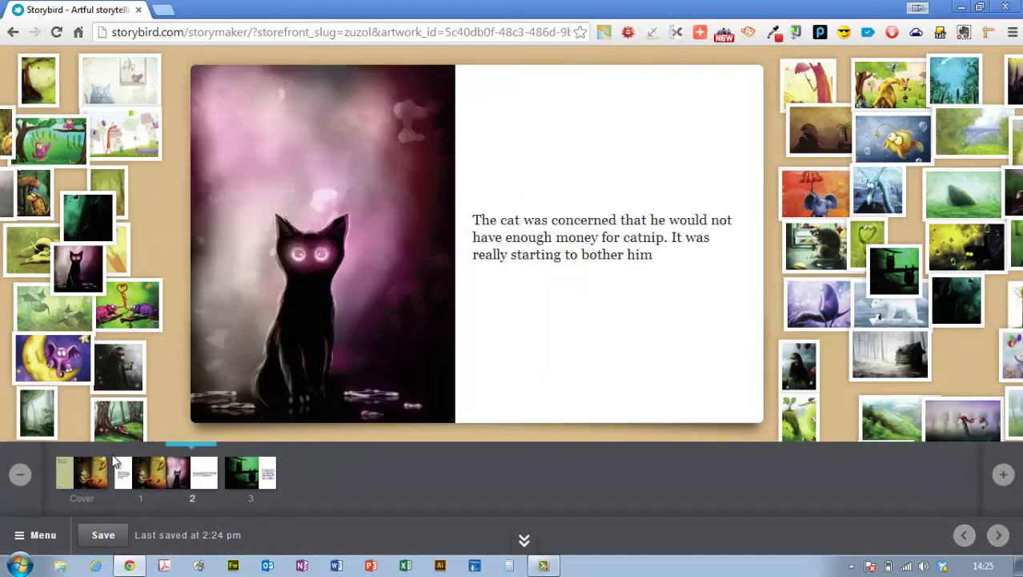
click(17, 536)
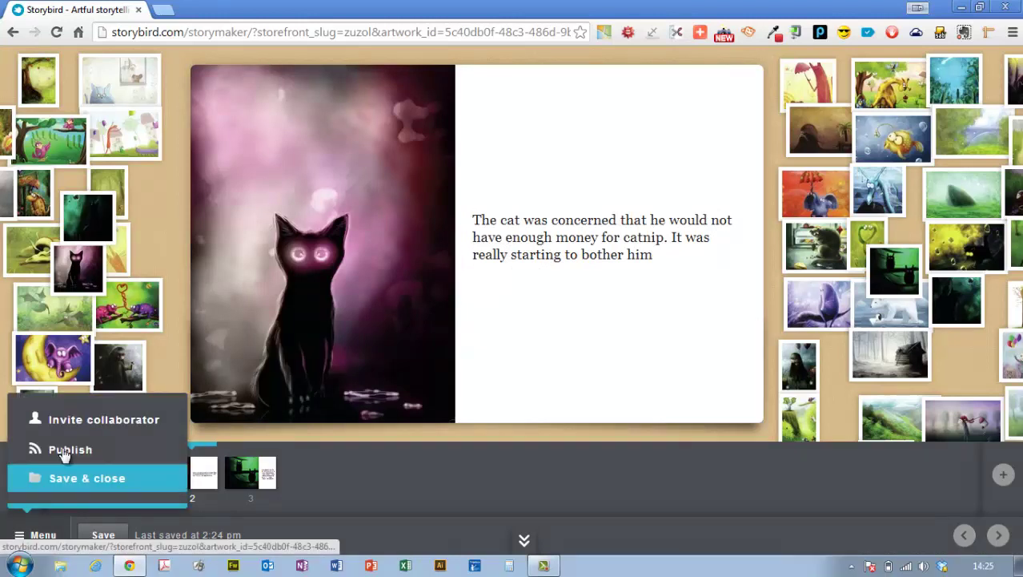
click(82, 424)
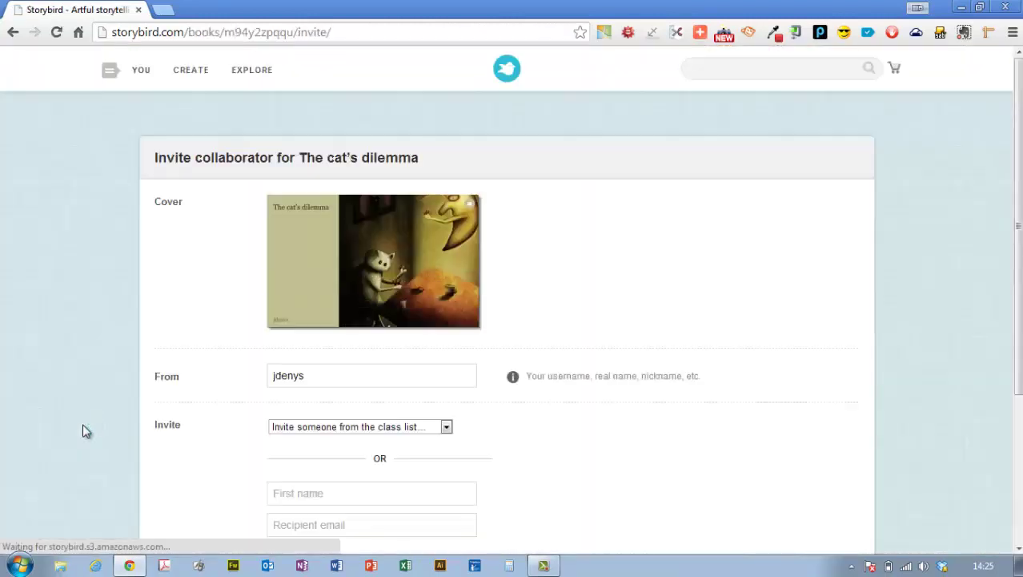
Check the invite class list without choosing anyone, then switch to the Explore page
scroll(571, 400, down, 2)
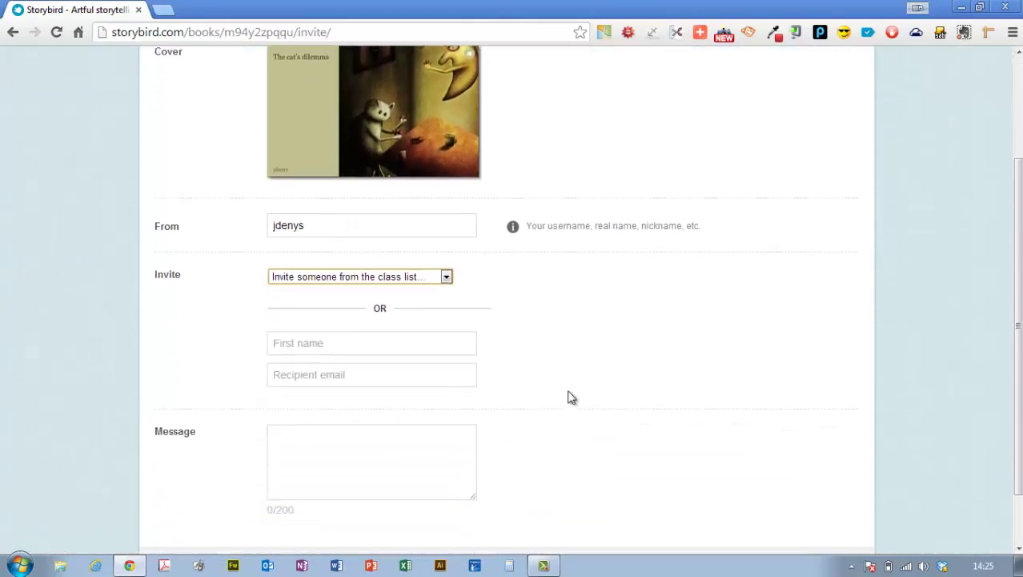
click(447, 279)
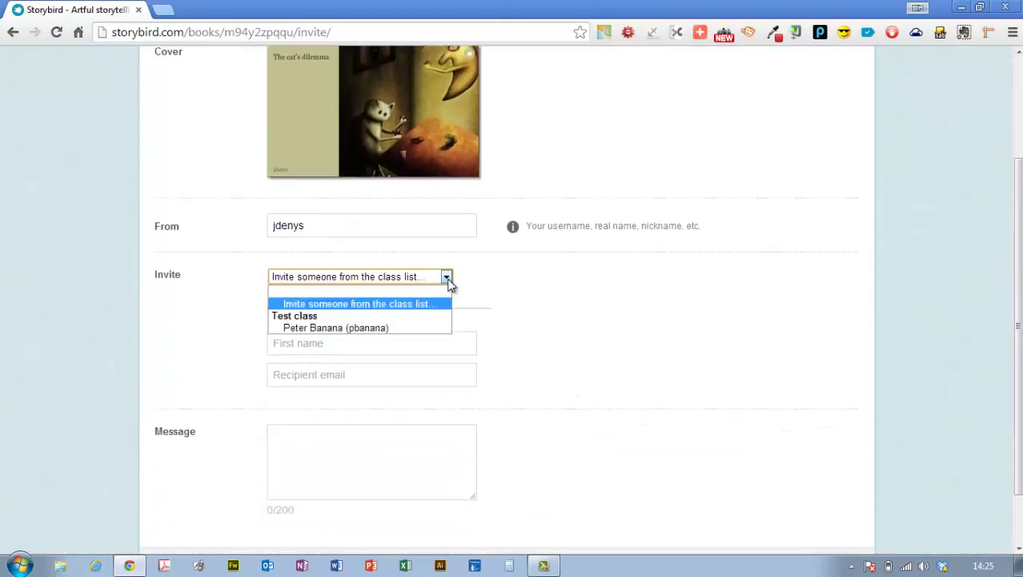
click(448, 280)
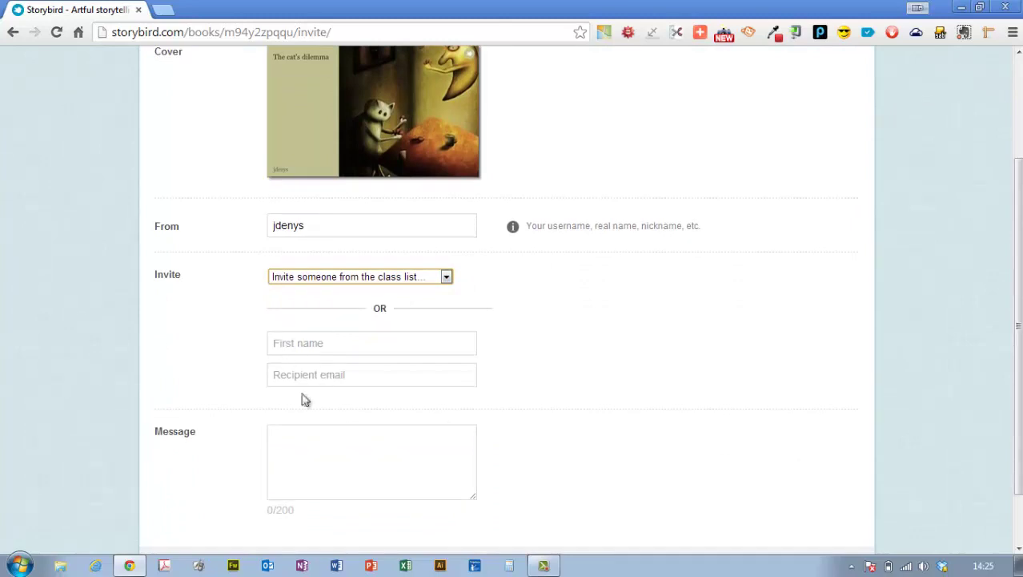
scroll(630, 433, down, 1)
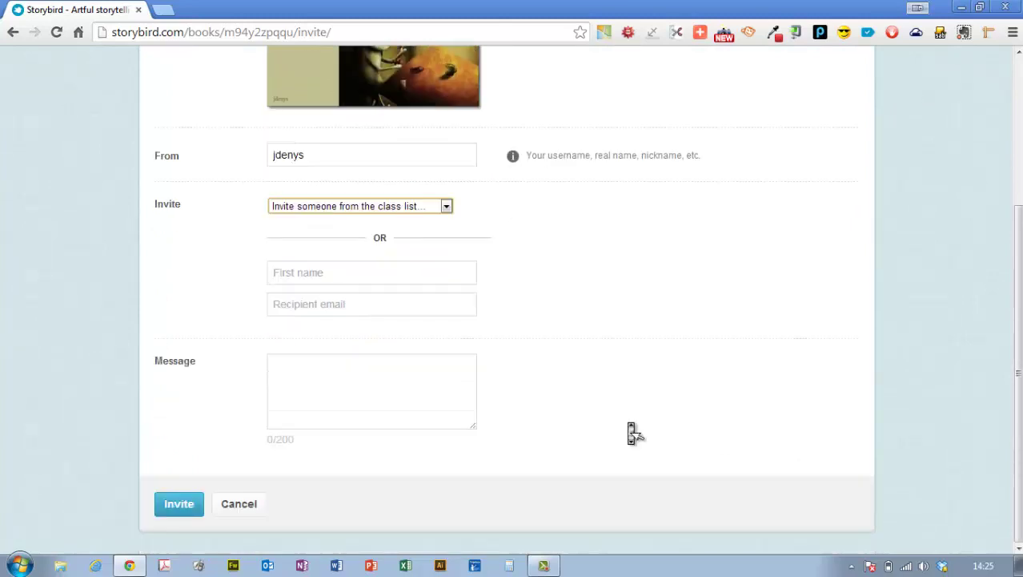
scroll(631, 429, up, 3)
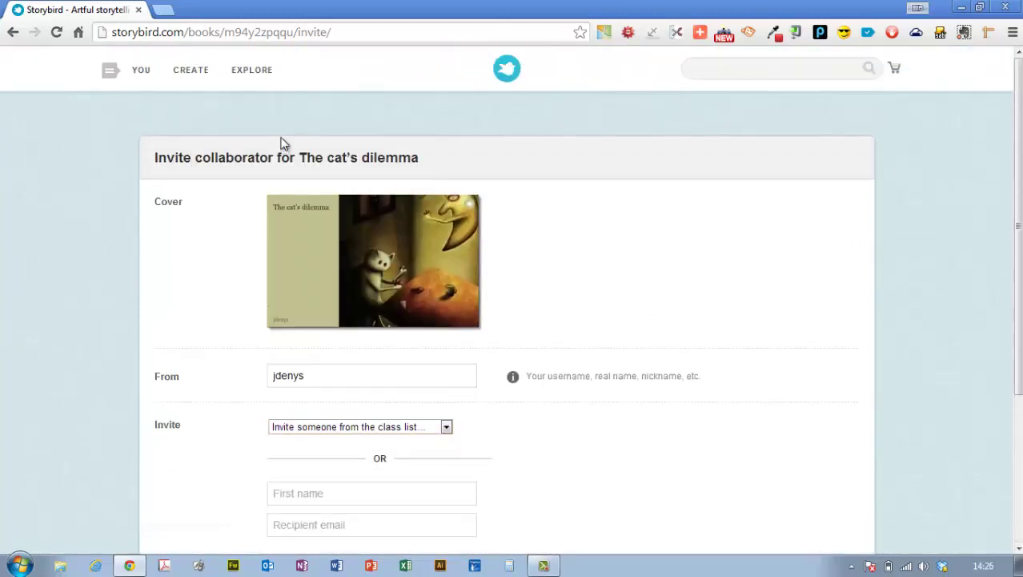
click(253, 73)
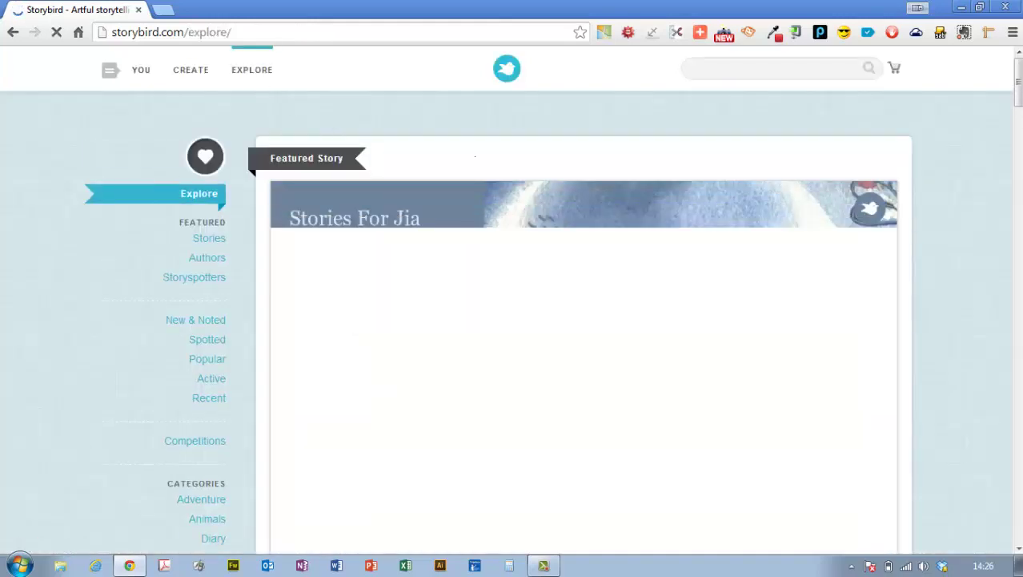
scroll(494, 137, down, 2)
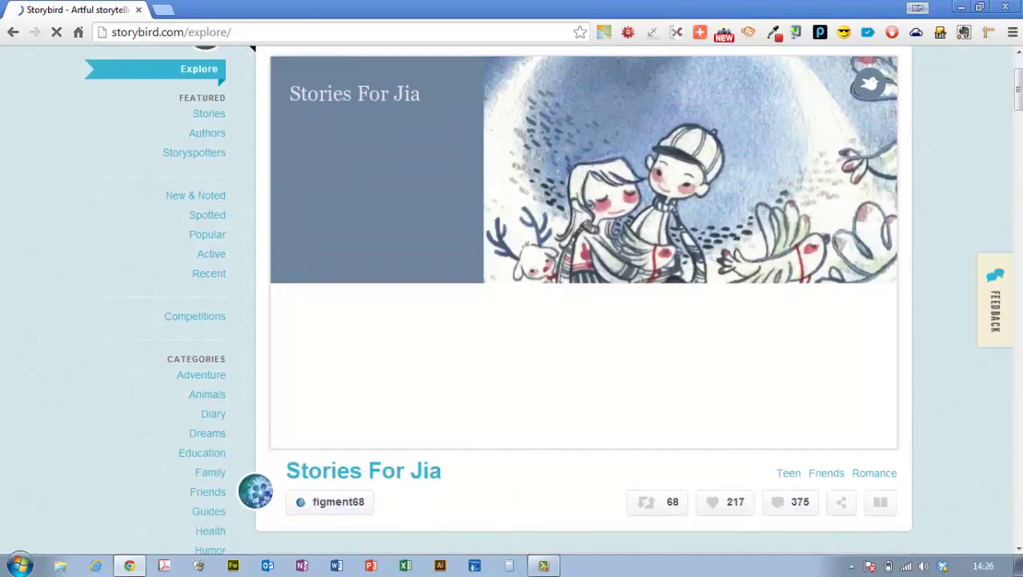
scroll(291, 127, up, 2)
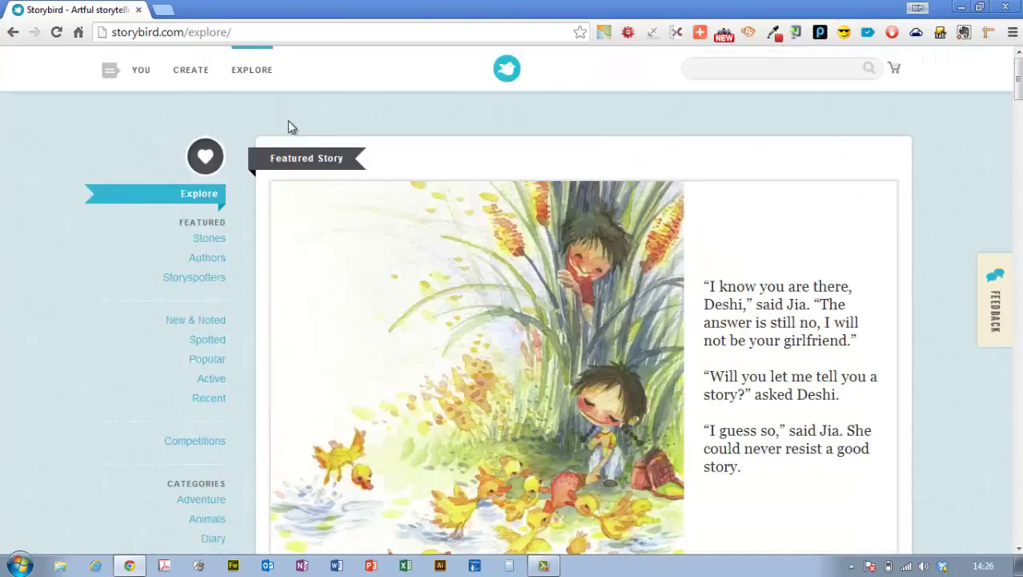